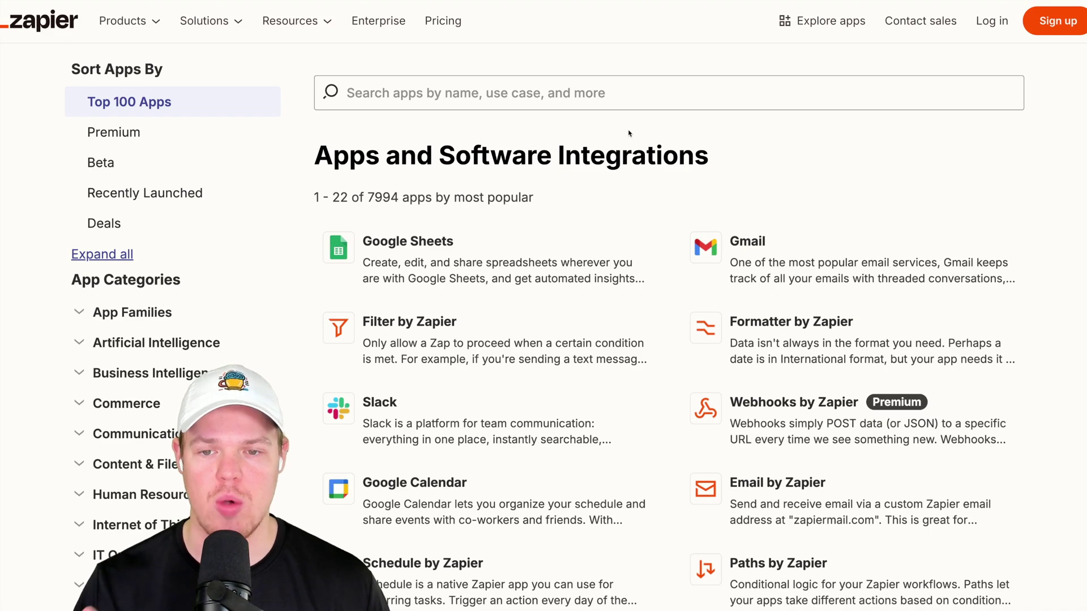
Scroll through the Support Email Agent template page to review its details
scroll(629, 134, down, 3)
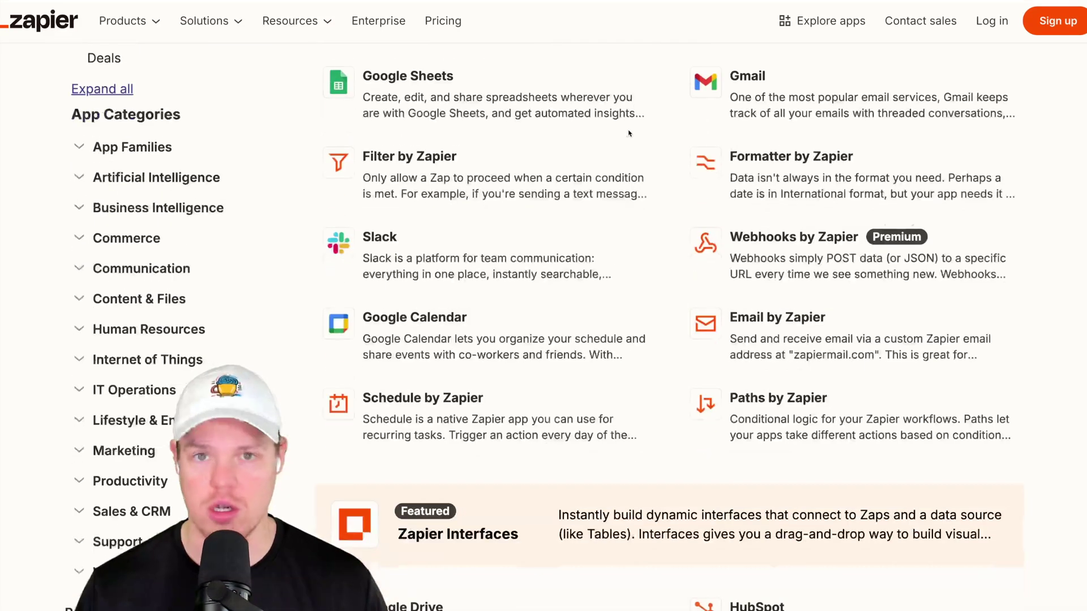
scroll(632, 135, up, 1)
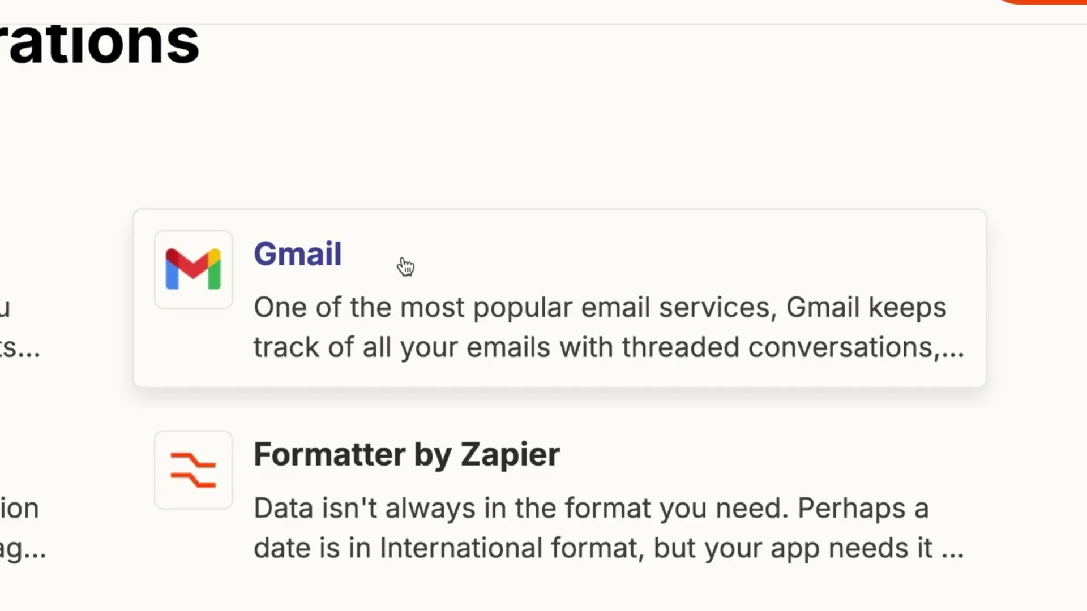
scroll(405, 266, down, 5)
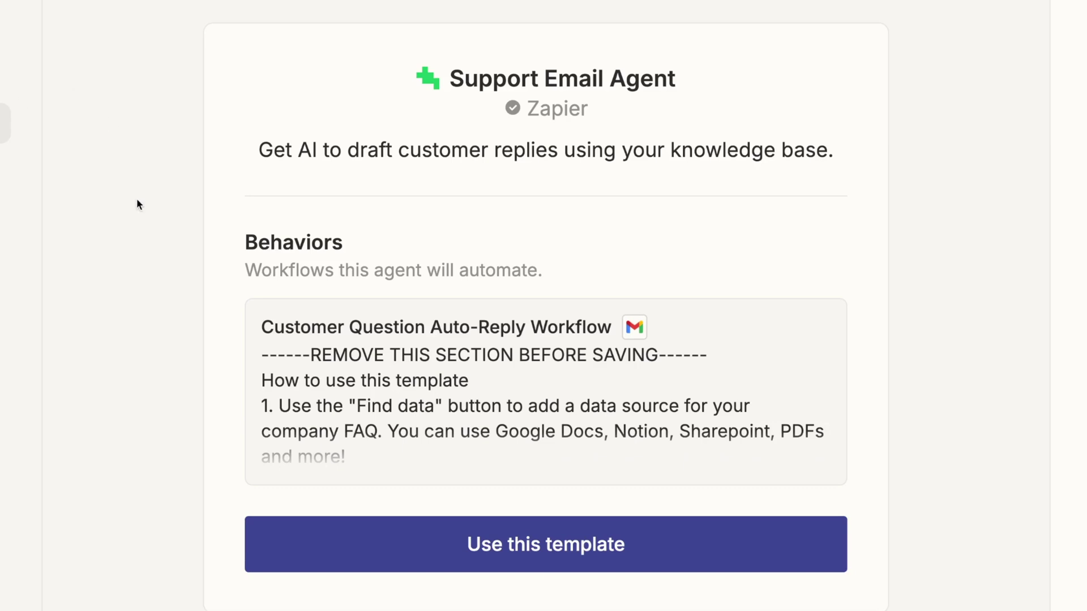
Use the Support Email Agent template and save your Gmail account on its Gmail: New Email trigger
click(538, 538)
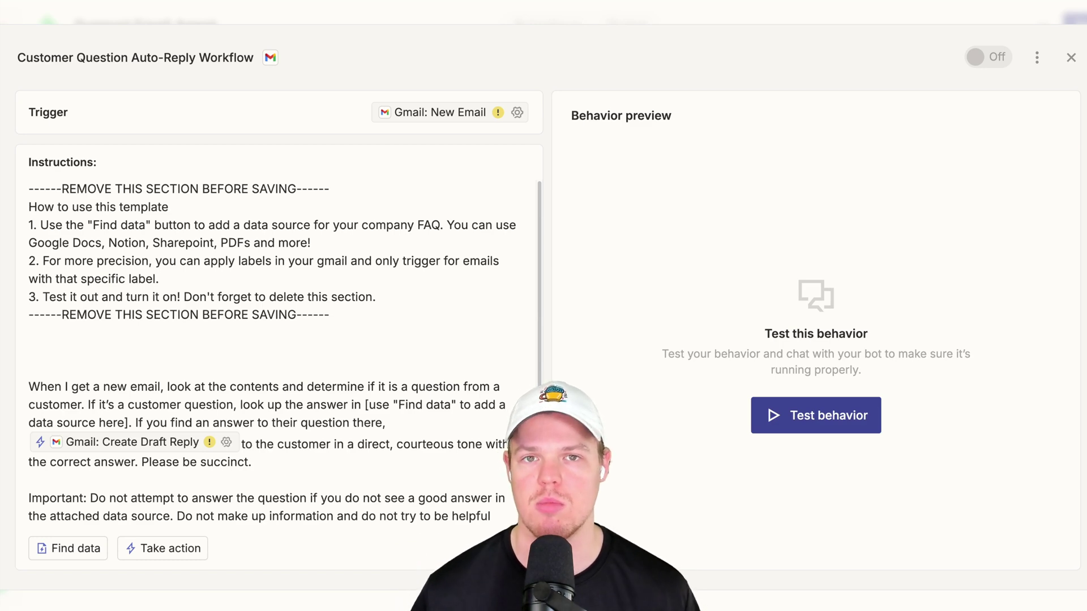
click(433, 112)
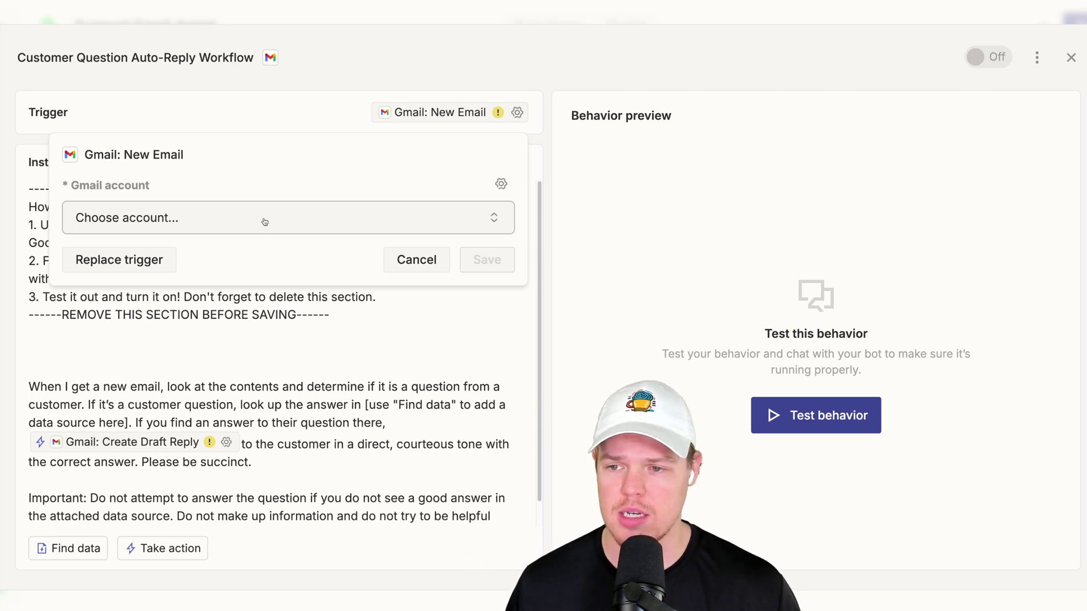
click(264, 221)
click(502, 357)
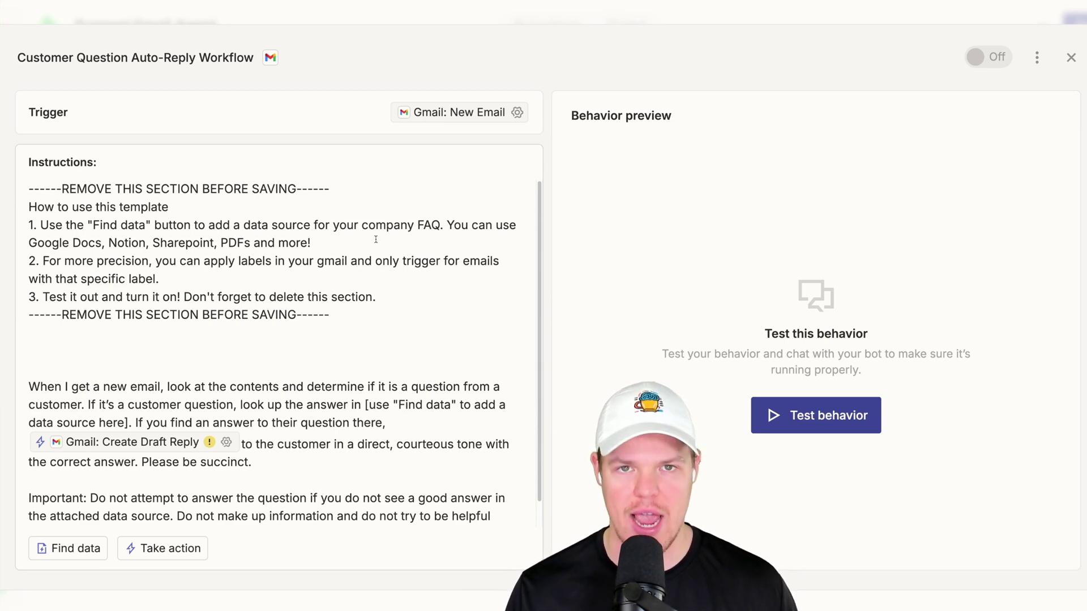
Highlight the Find data note, pointing out Docs and PDFs as supported FAQ sources
drag(77, 225, 337, 245)
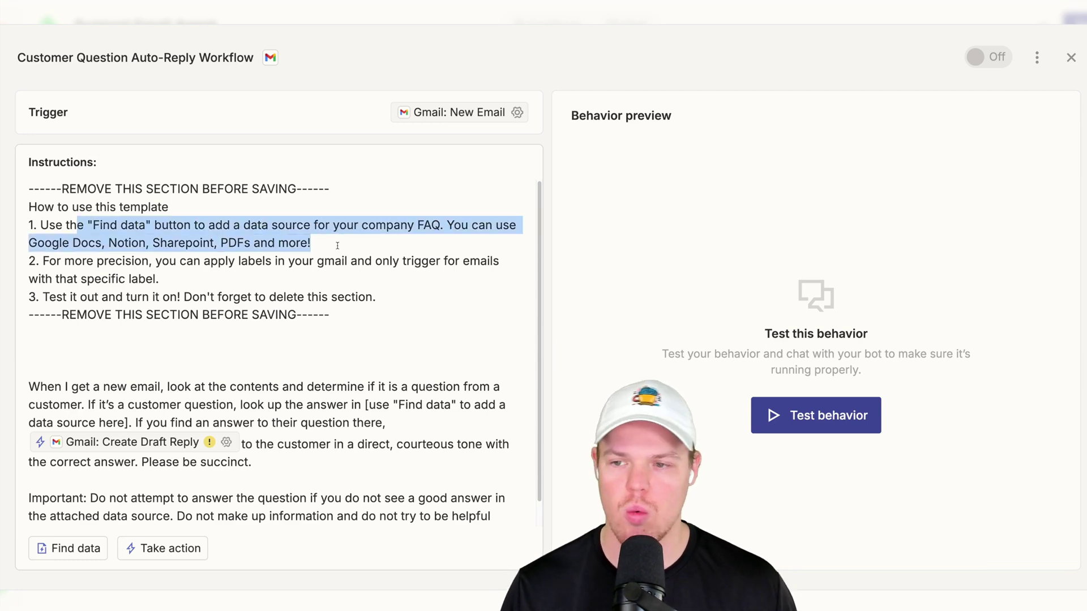
click(337, 245)
double_click(87, 243)
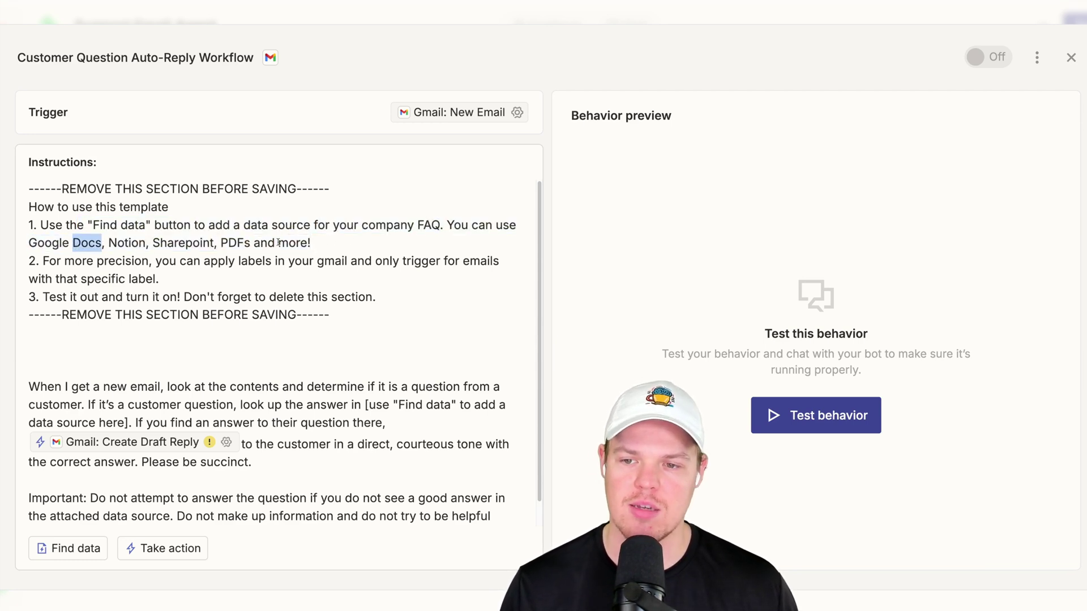
double_click(232, 243)
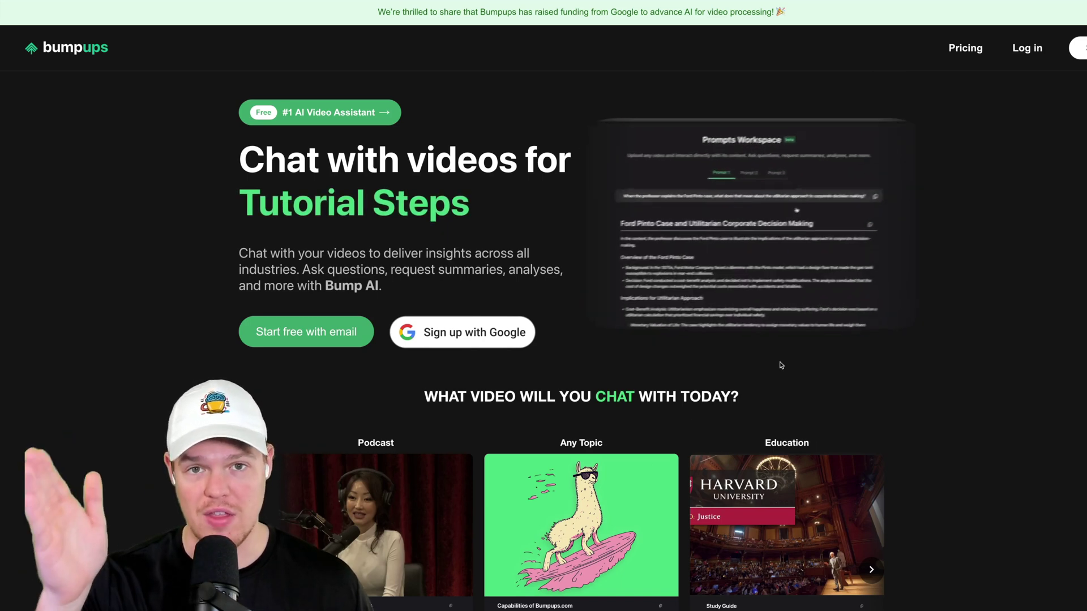
Expand the four Bumpups FAQ answers, from 'Is Bumpups free to use?' to Bump AI processing, and select the FAQ text
scroll(781, 362, down, 15)
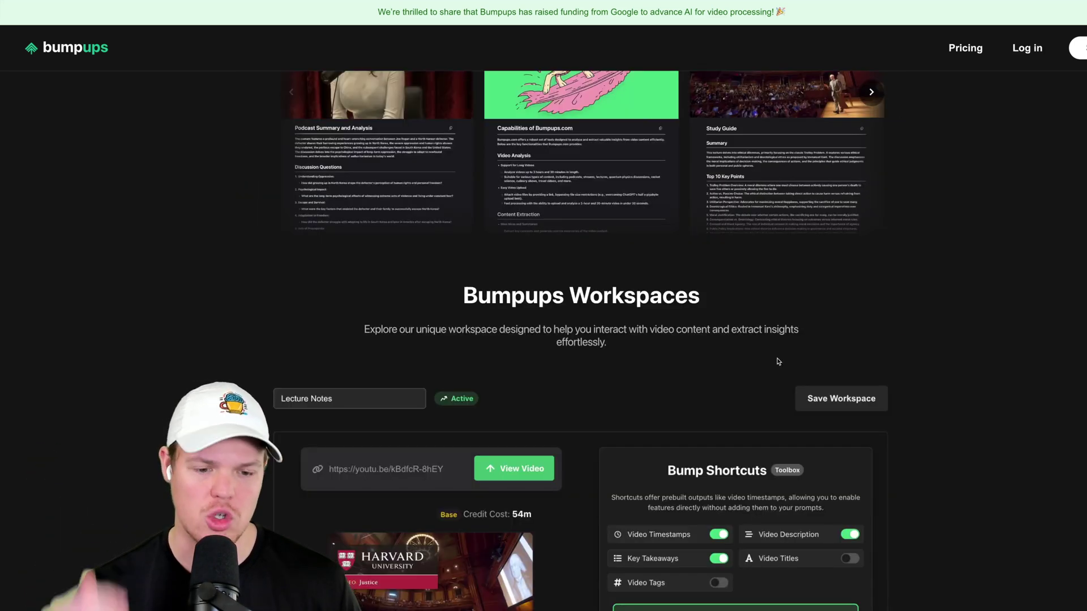
scroll(783, 254, down, 20)
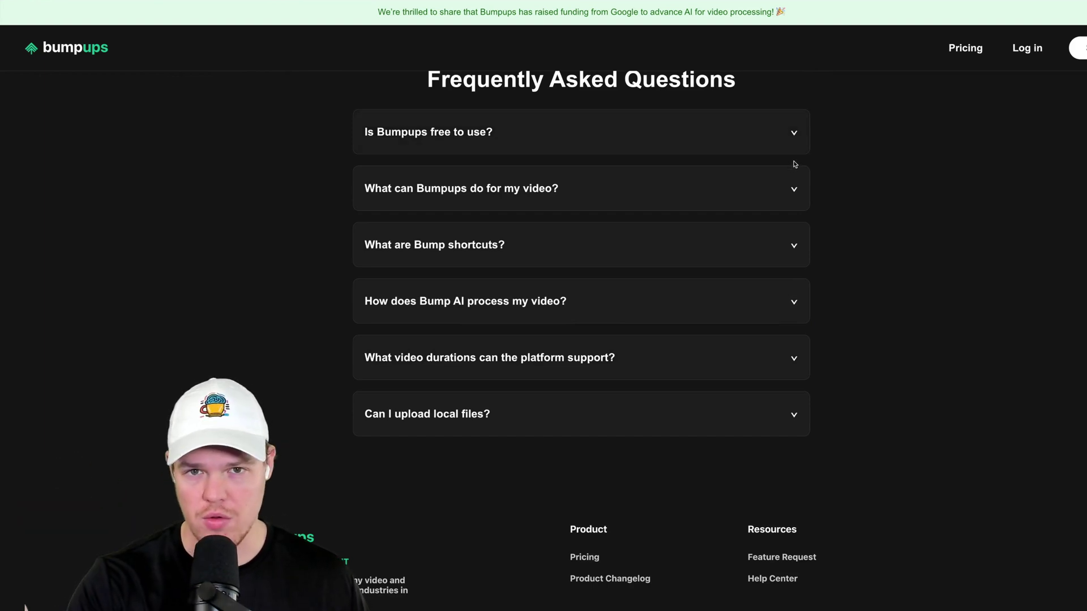
click(786, 144)
click(792, 240)
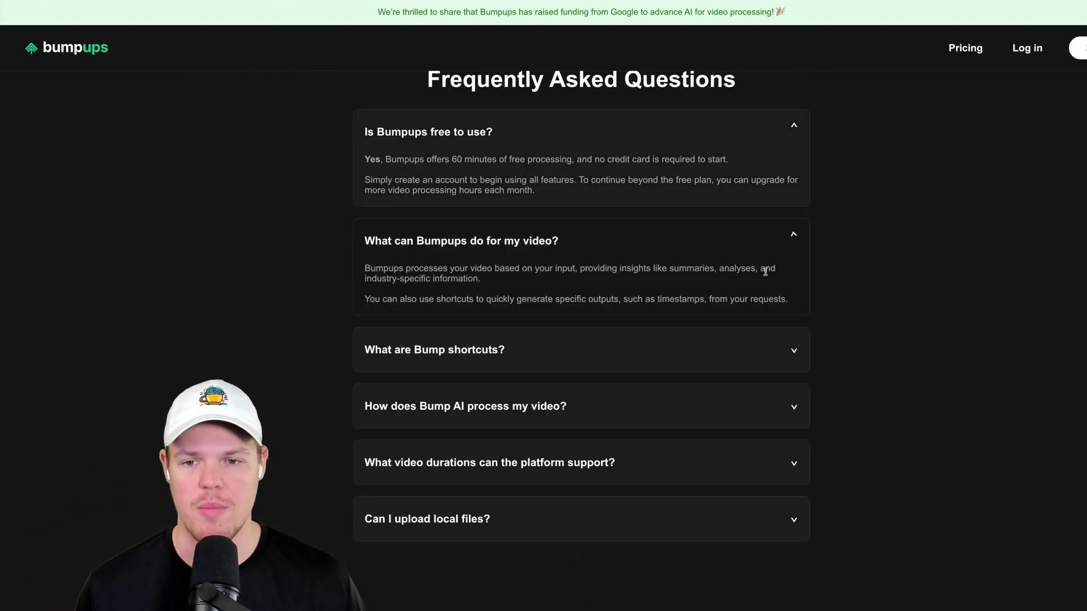
click(761, 357)
click(793, 447)
drag(510, 527, 377, 140)
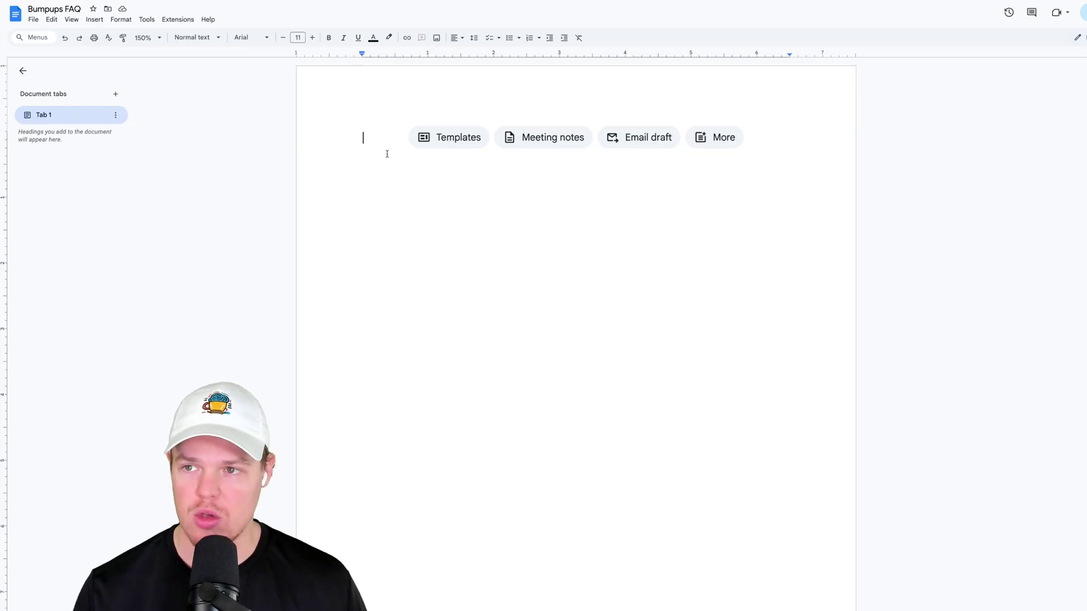
Paste the copied FAQ into the Bumpups FAQ doc and look over the Edit and File menus
key(ctrl+v)
scroll(430, 147, up, 10)
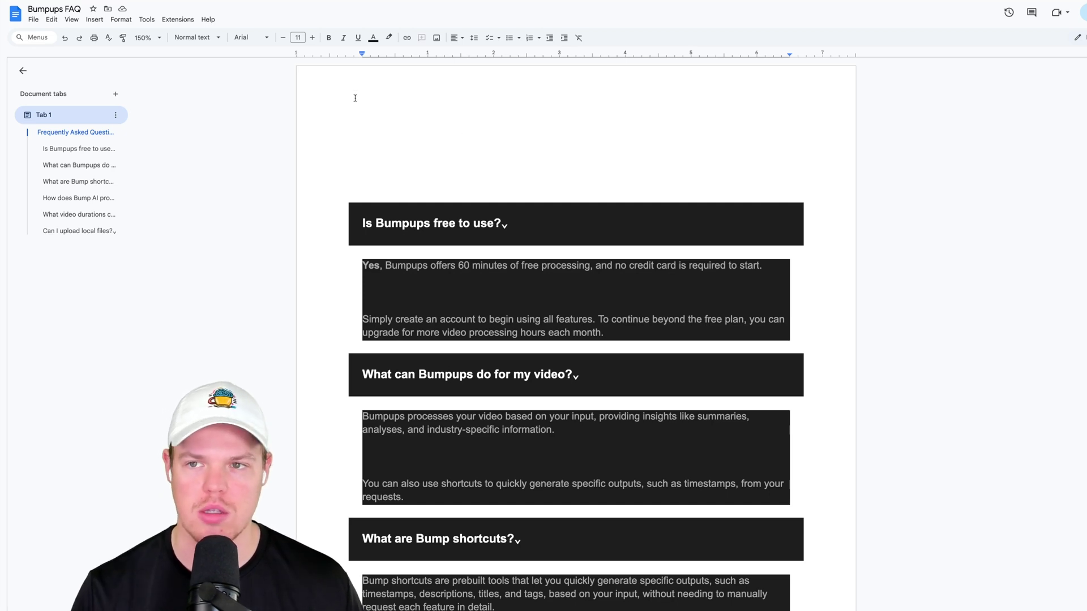
click(52, 19)
mouse_move(34, 20)
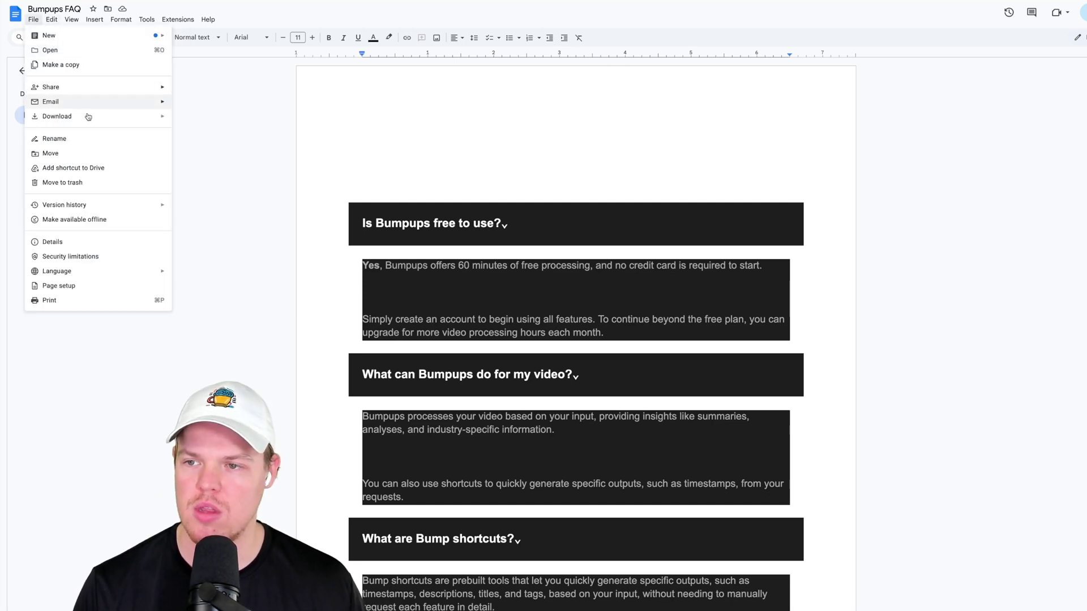
click(356, 175)
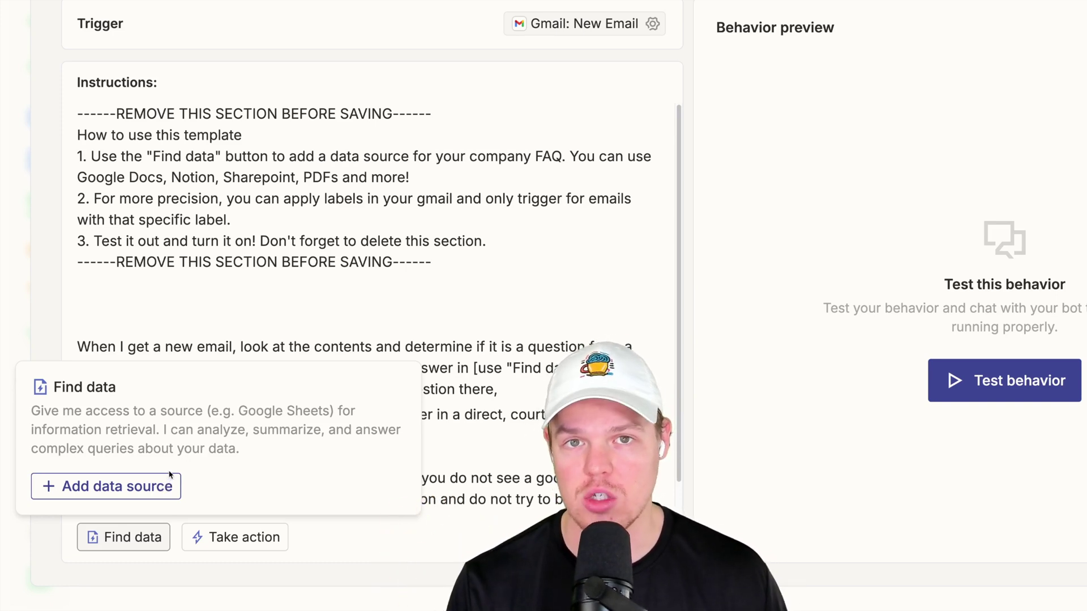
Add a Google Docs data source using the Bumpups FAQ document
click(169, 480)
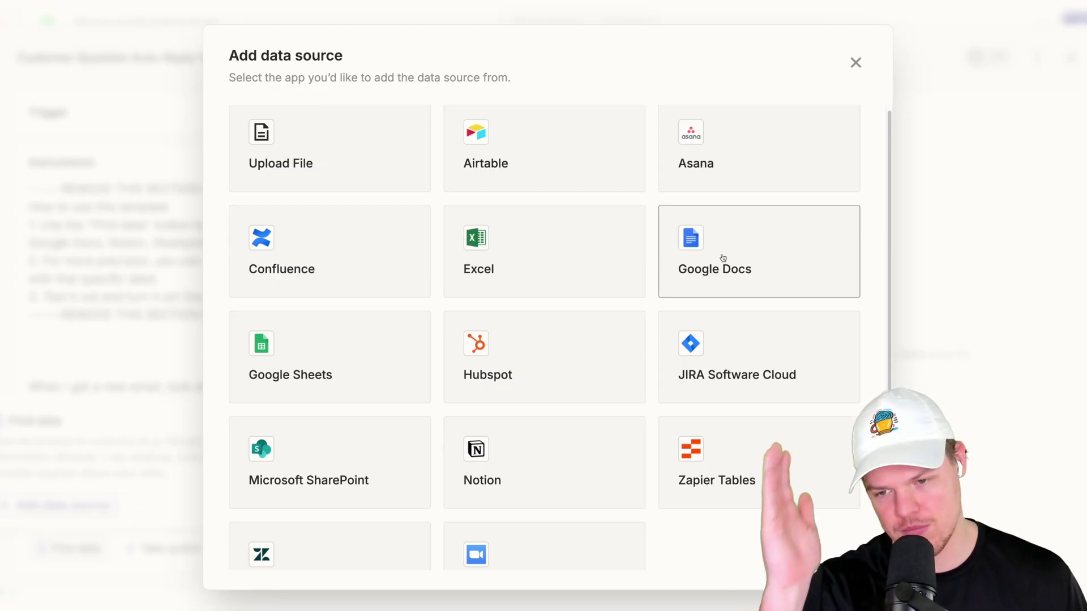
scroll(723, 258, down, 1)
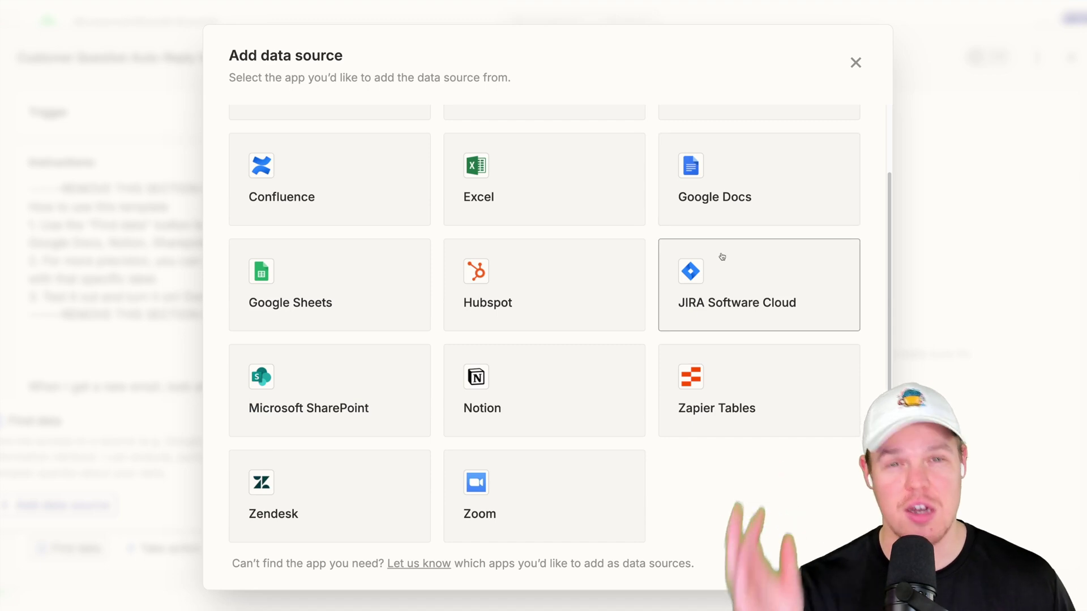
scroll(723, 257, up, 1)
click(723, 260)
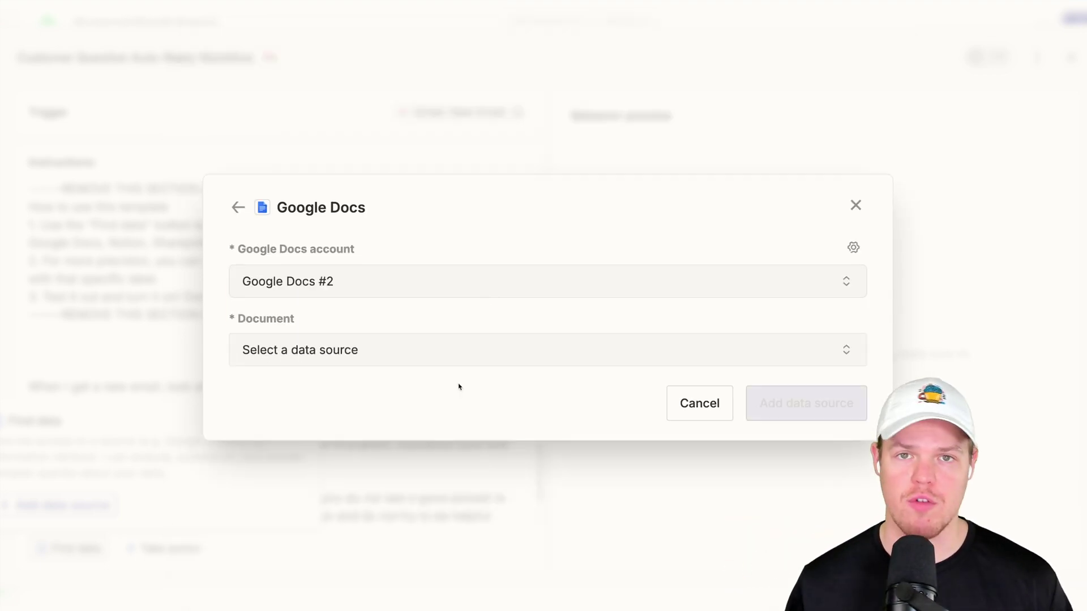
click(442, 353)
click(340, 162)
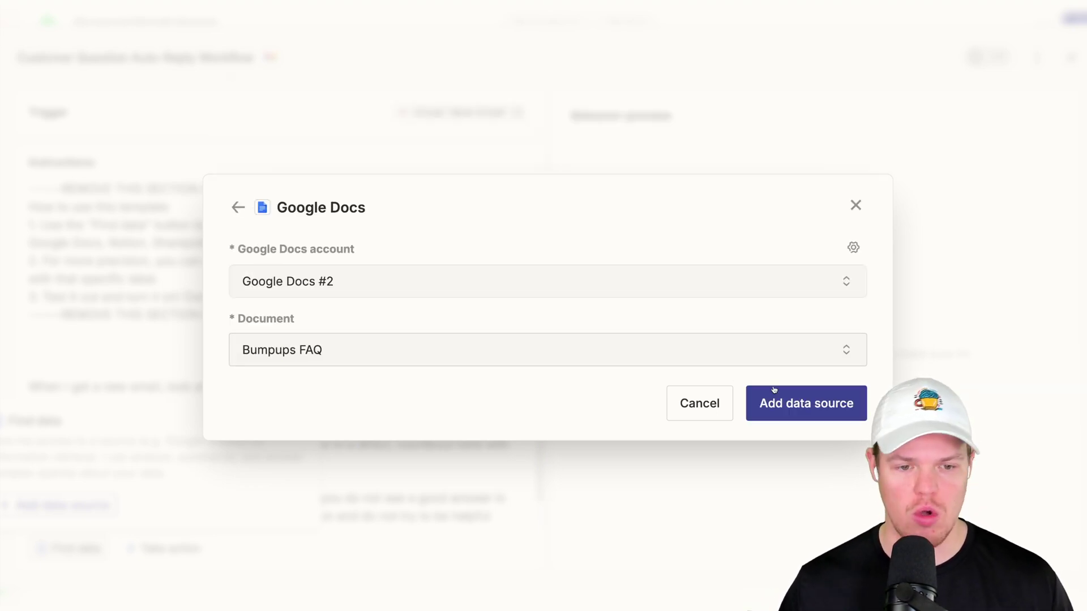
click(800, 405)
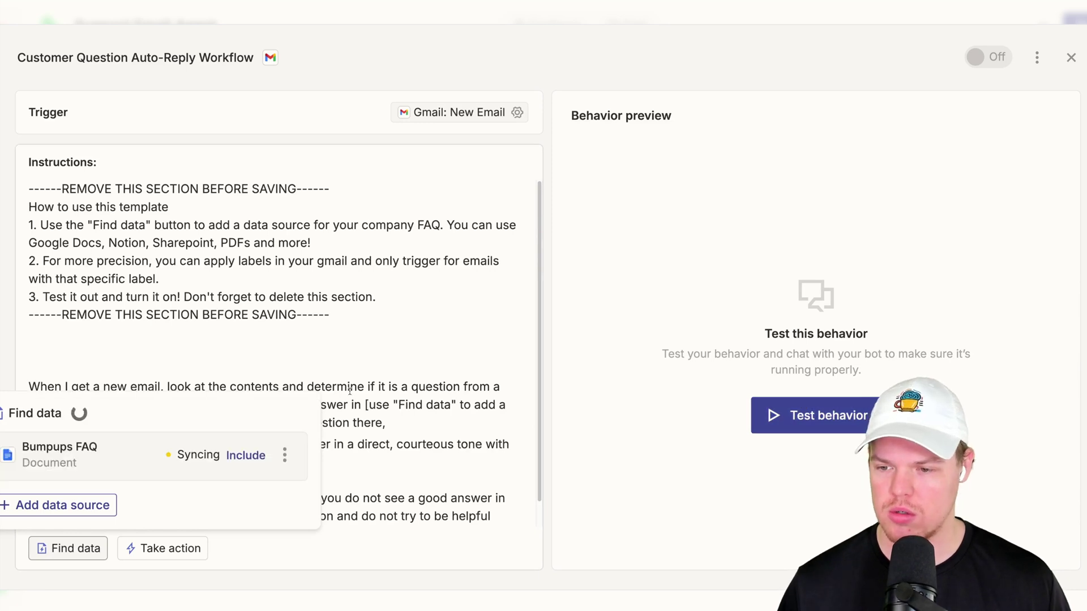
Delete the REMOVE THIS SECTION block and the bracketed Find data placeholder from the instructions
drag(330, 315, 28, 187)
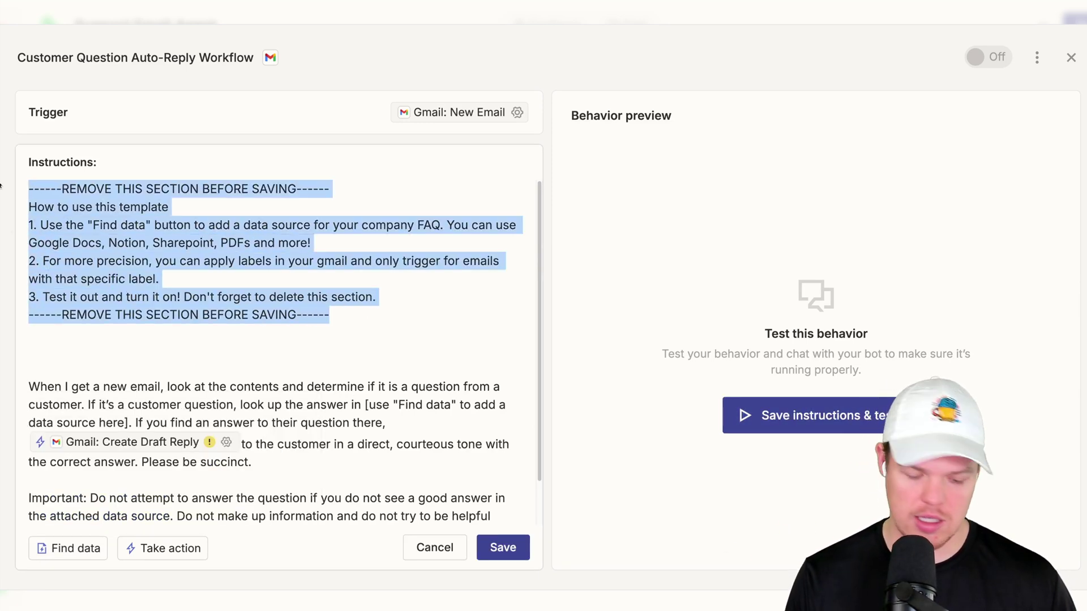
key(BackSpace)
key(Down)
key(Down)
key(Down)
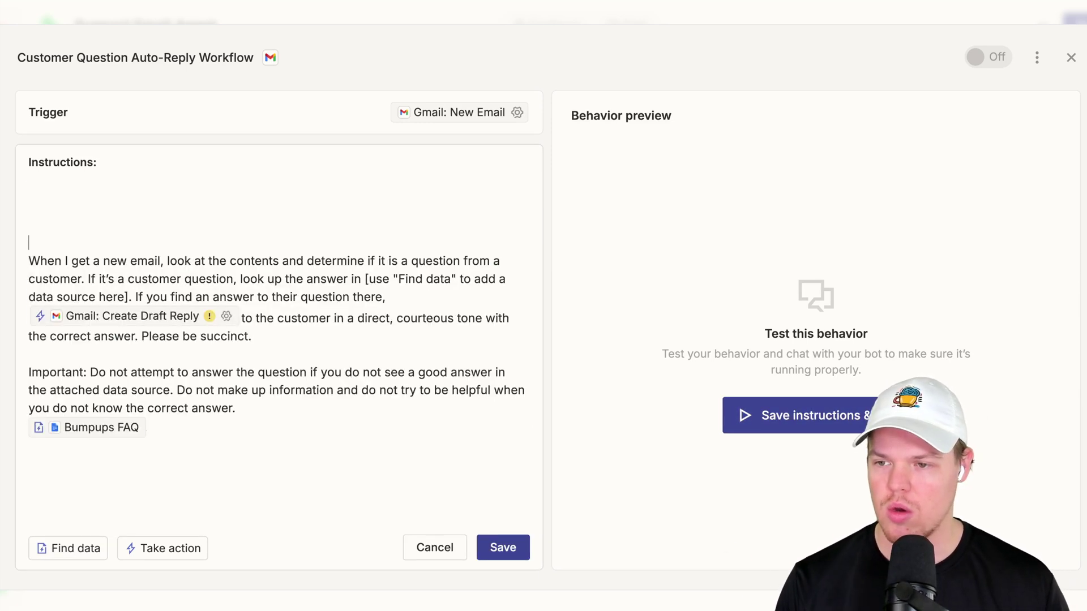
key(BackSpace)
key(BackSpace)
key(BackSpace)
key(BackSpace)
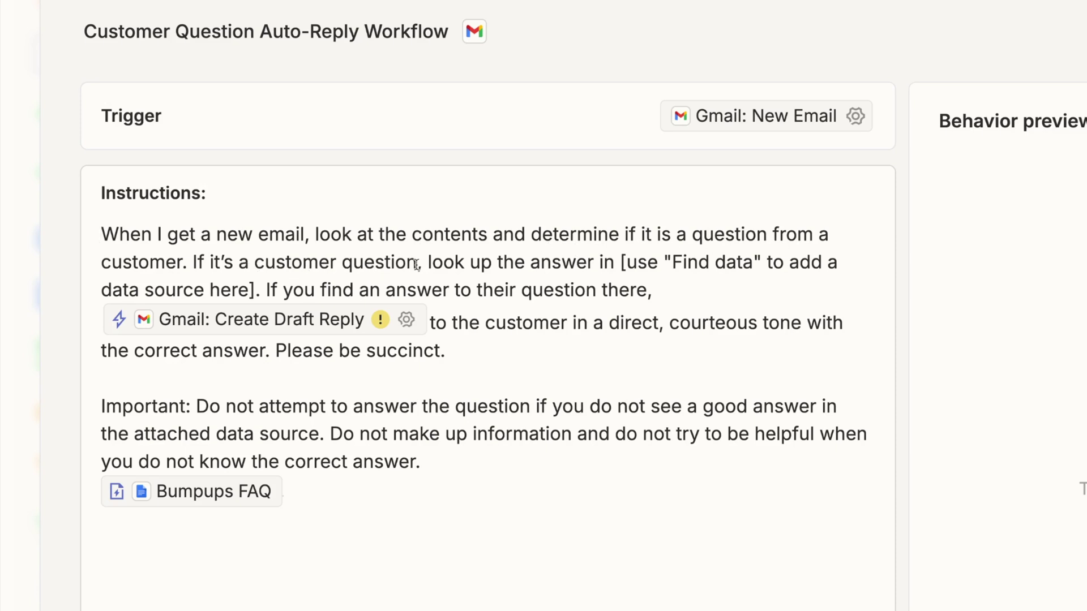
drag(621, 262, 255, 290)
key(BackSpace)
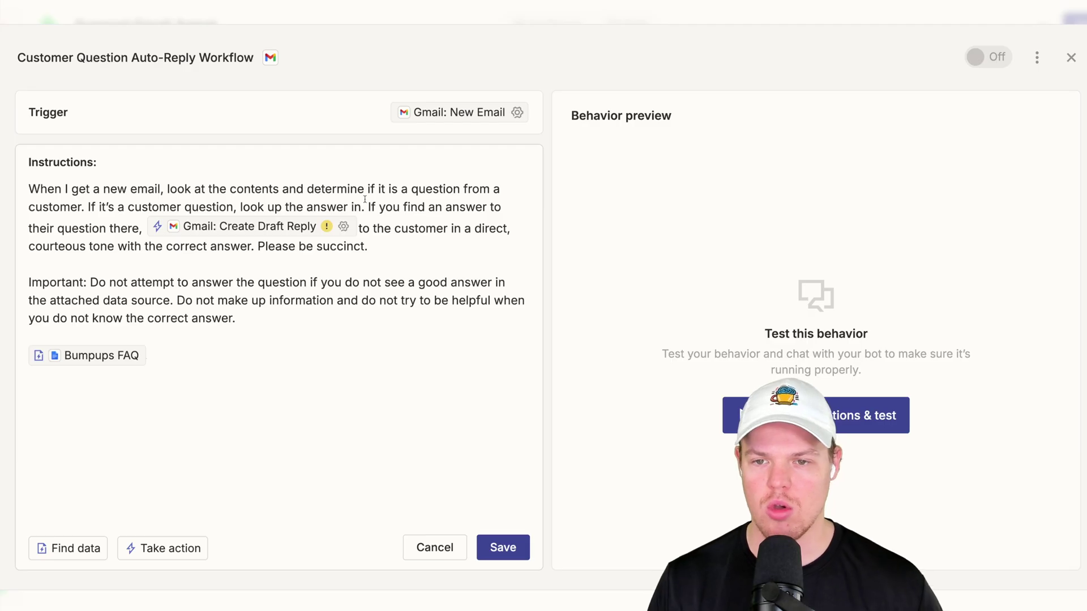
Add 'Bumpups FAQ' to the look-up-the-answer sentence, correcting the typo
drag(364, 205, 90, 207)
click(364, 207)
text(Bu)
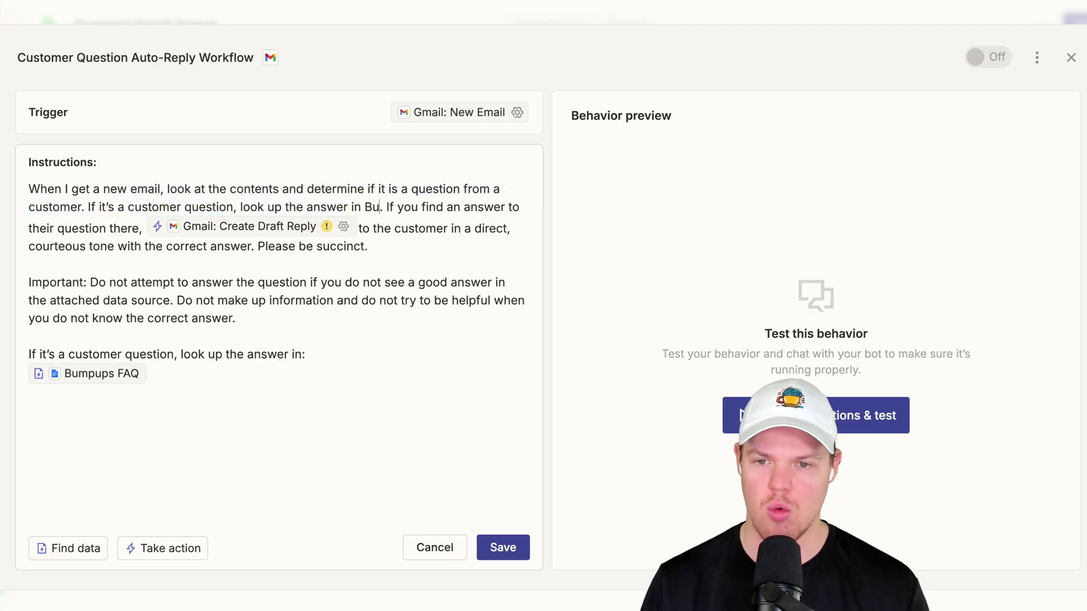
text(mpips)
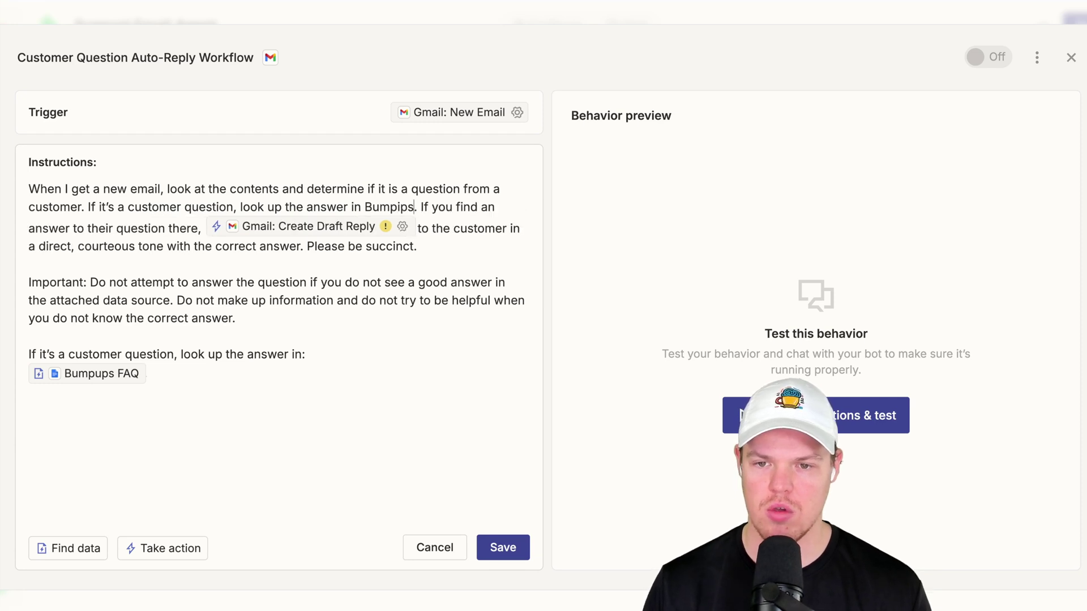
key(BackSpace)
key(BackSpace)
key(BackSpace)
text(ups FAQ)
click(454, 247)
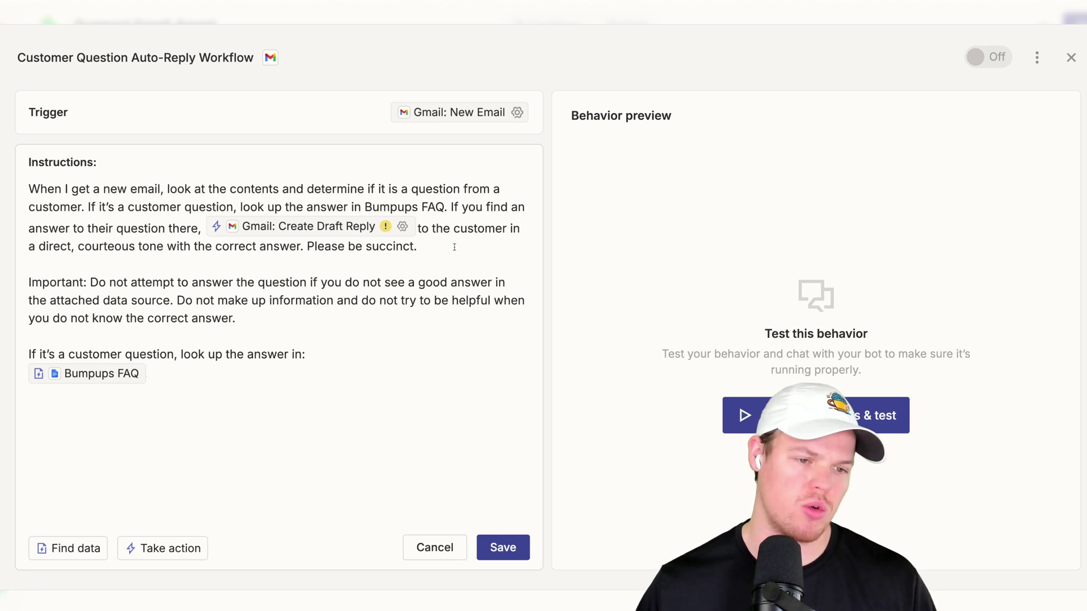
Open the Create Draft Reply action settings and review its fields
click(402, 227)
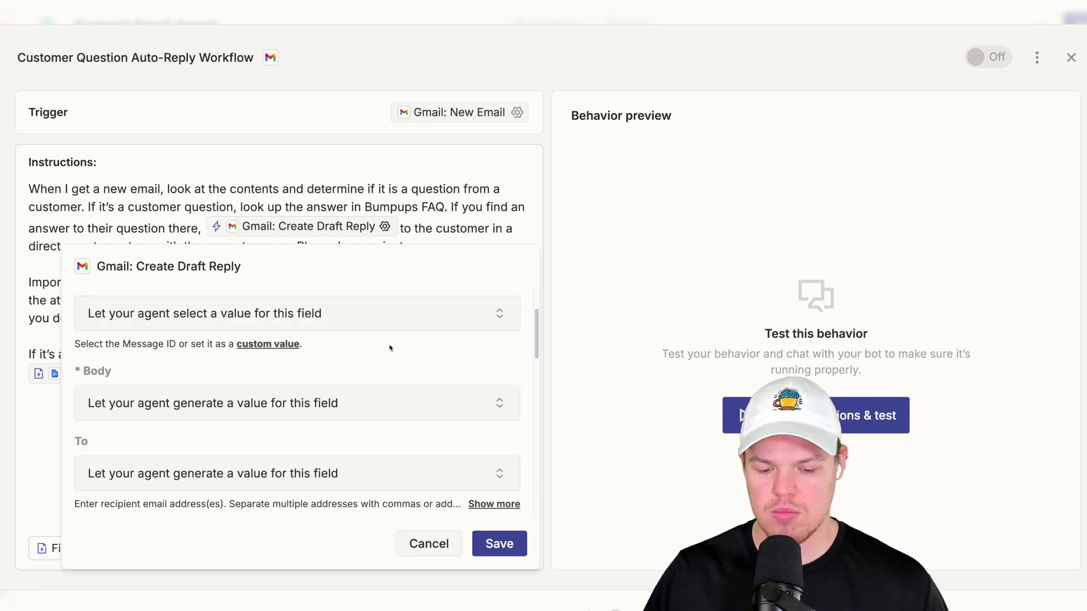
scroll(390, 347, up, 1)
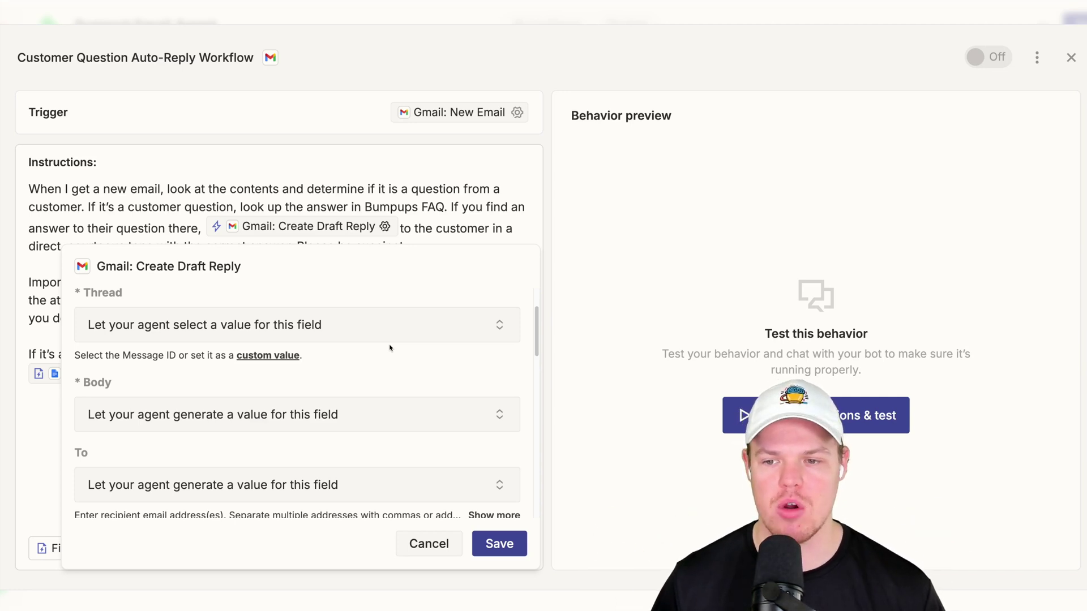
scroll(419, 354, up, 1)
scroll(416, 364, down, 1)
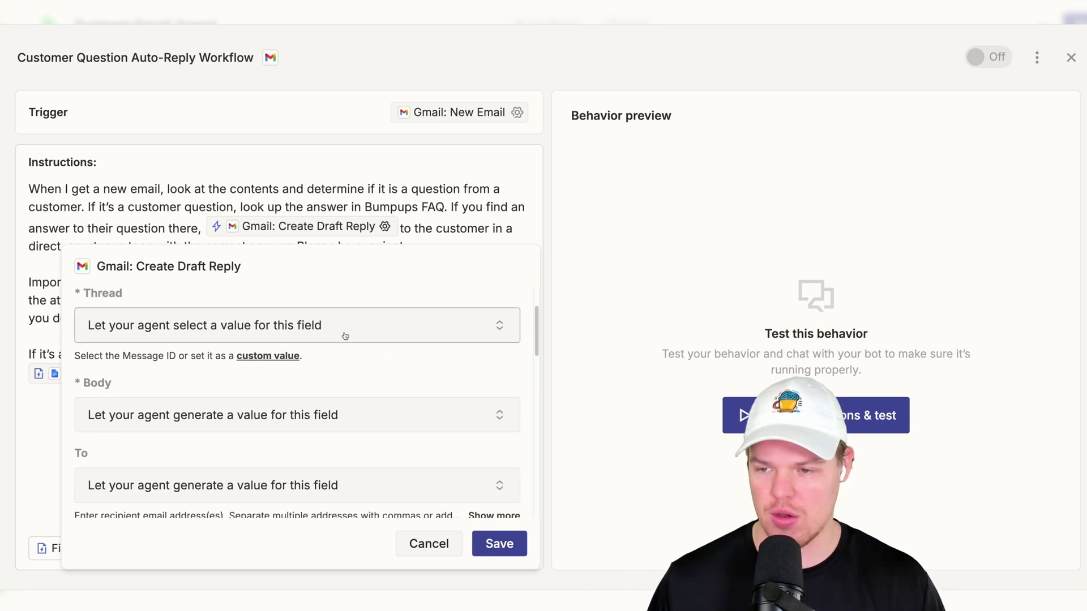
scroll(348, 340, down, 3)
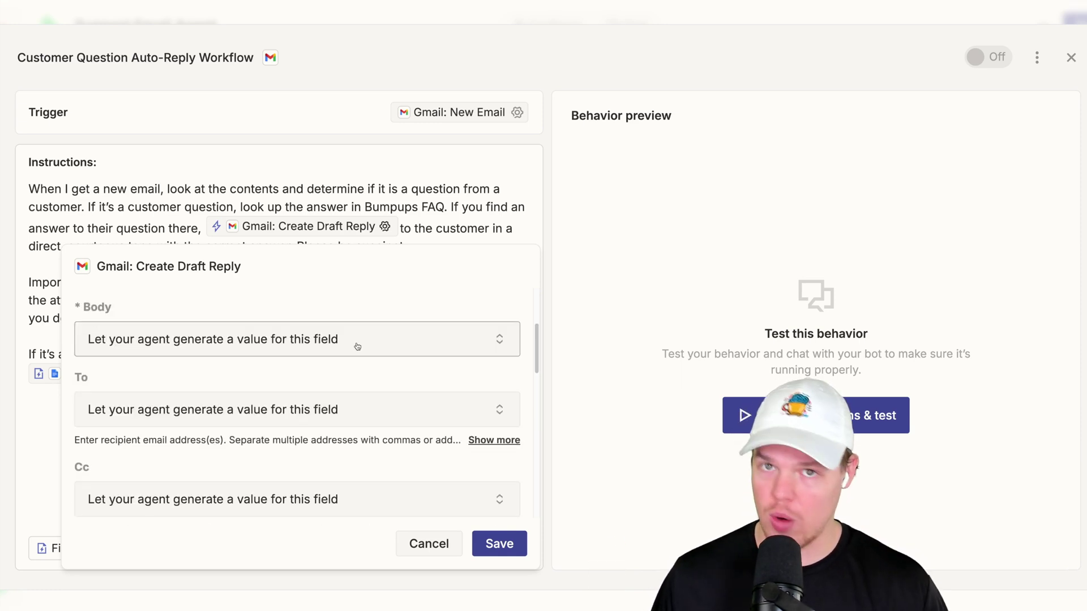
scroll(317, 396, down, 3)
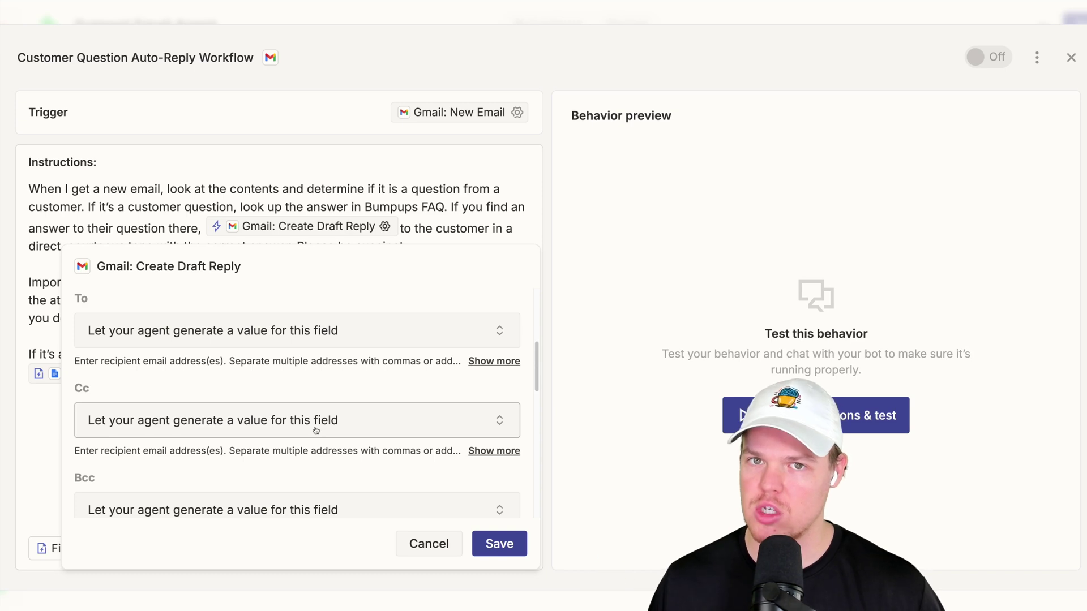
scroll(317, 426, down, 5)
Set Label or mailbox to 'Let your agent select a value for this field' and save the action
click(322, 415)
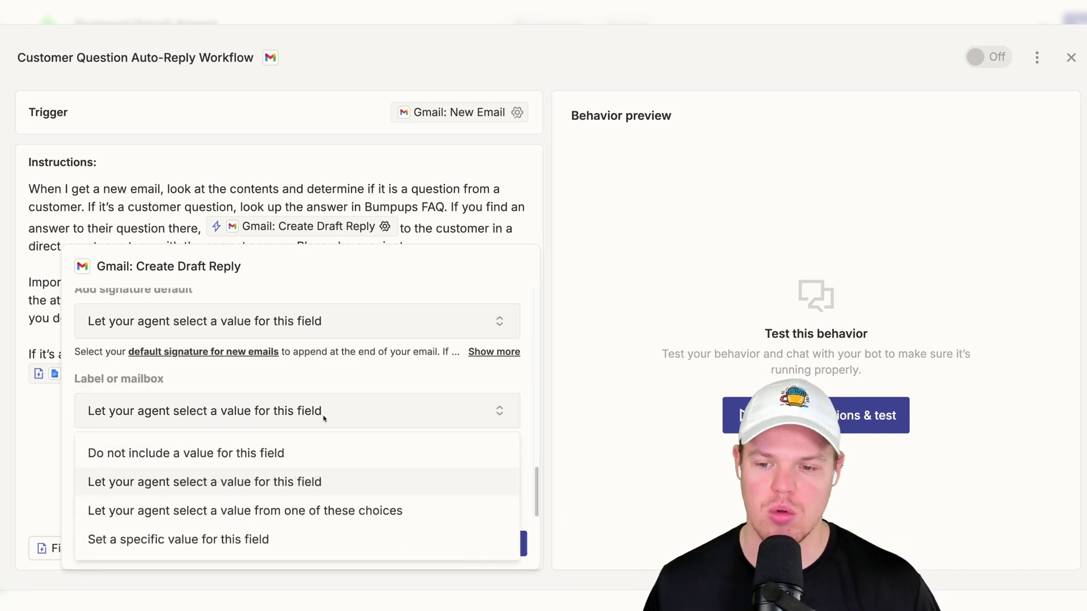
click(262, 540)
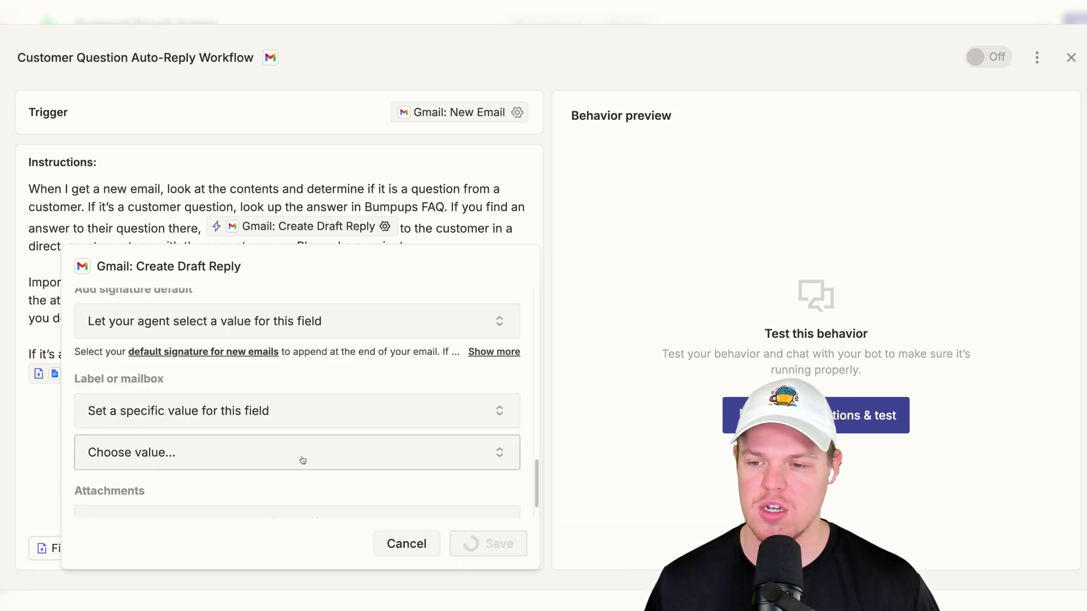
click(300, 460)
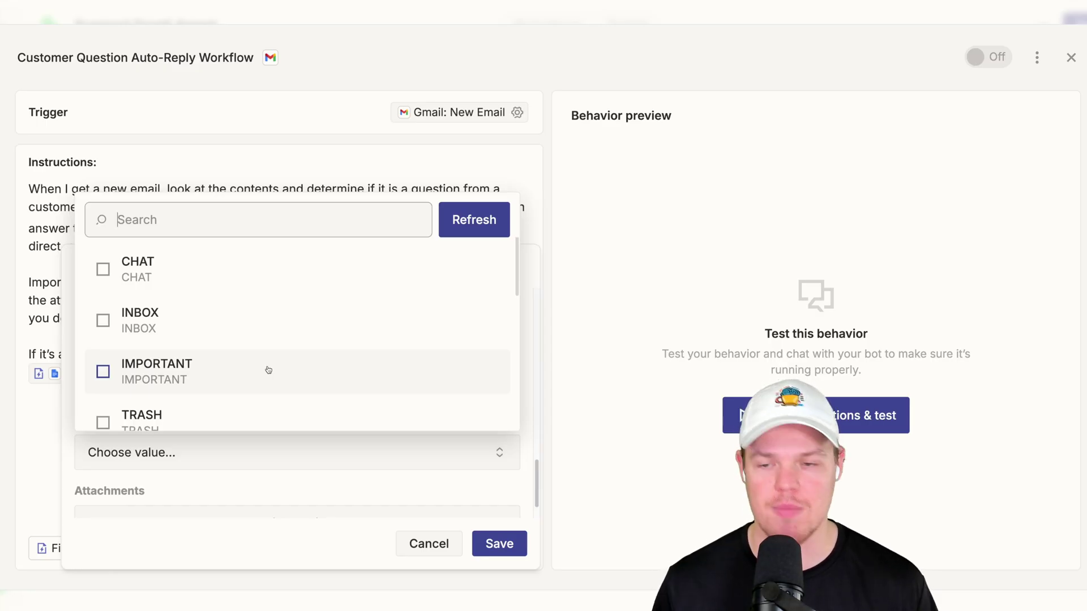
key(Escape)
click(266, 411)
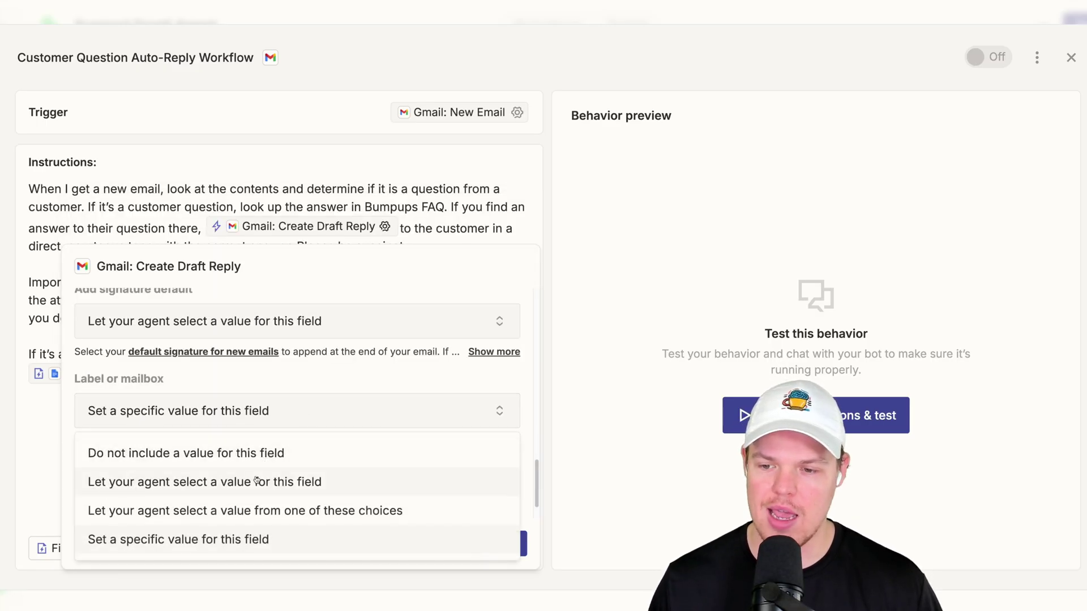
click(256, 481)
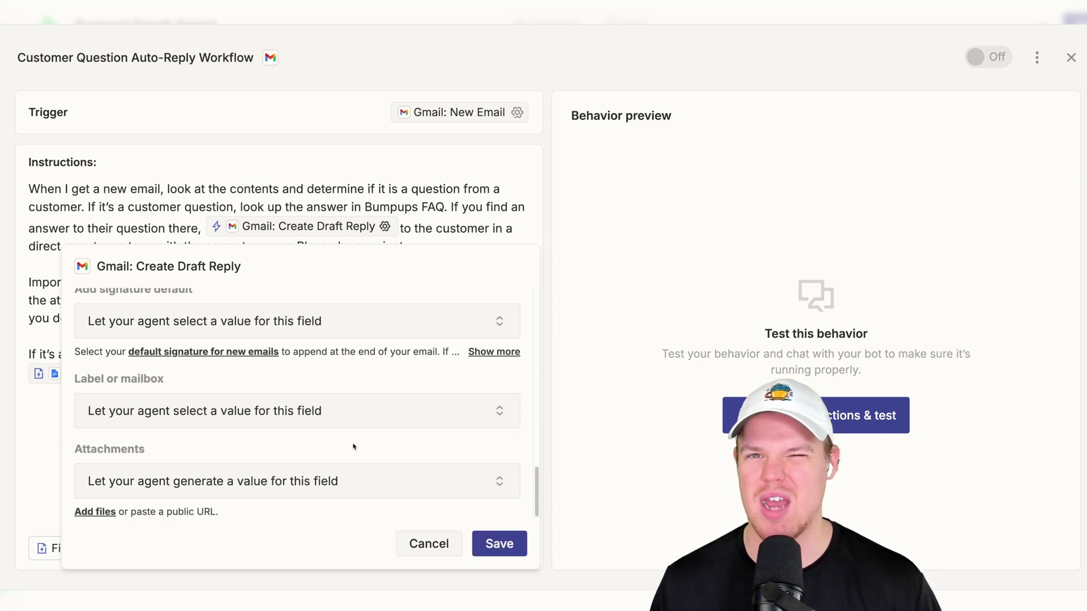
click(500, 543)
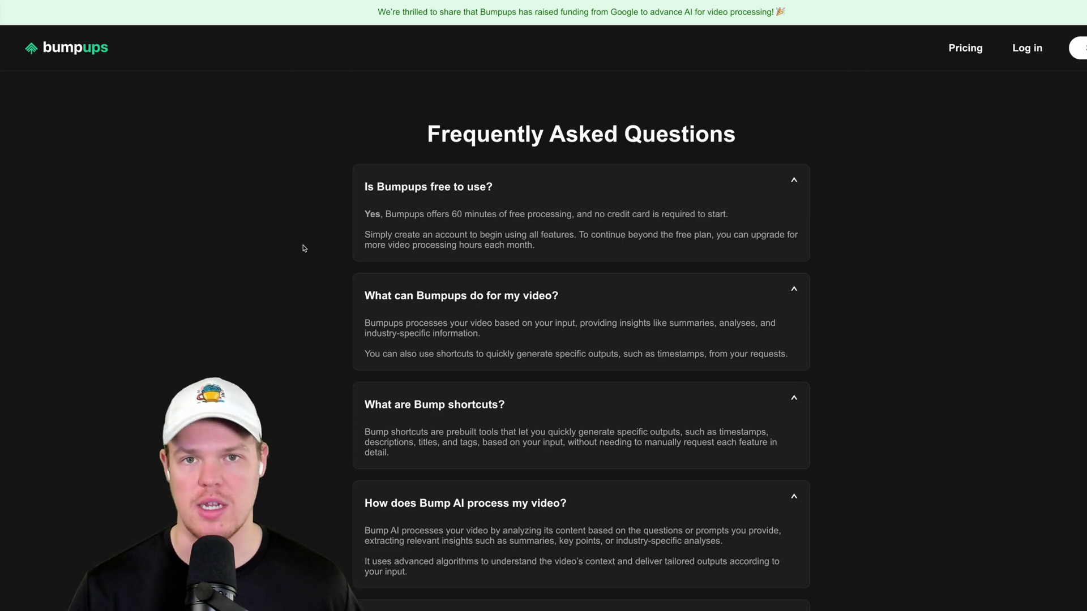
Select the 'Is Bumpups free to use?' FAQ question, then open the matching email in Gmail
drag(503, 188, 347, 190)
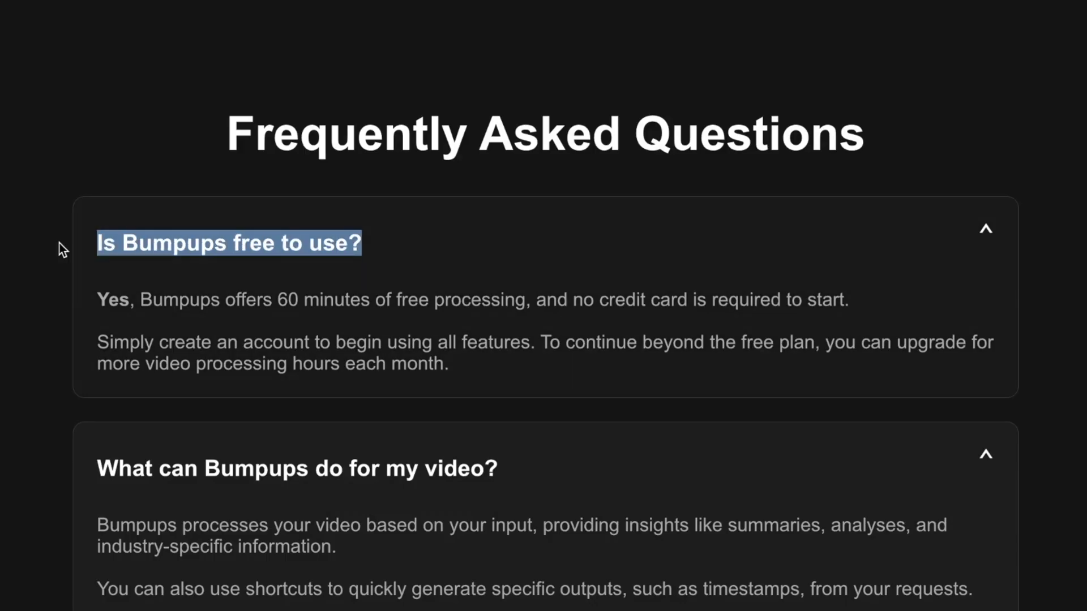
click(2, 244)
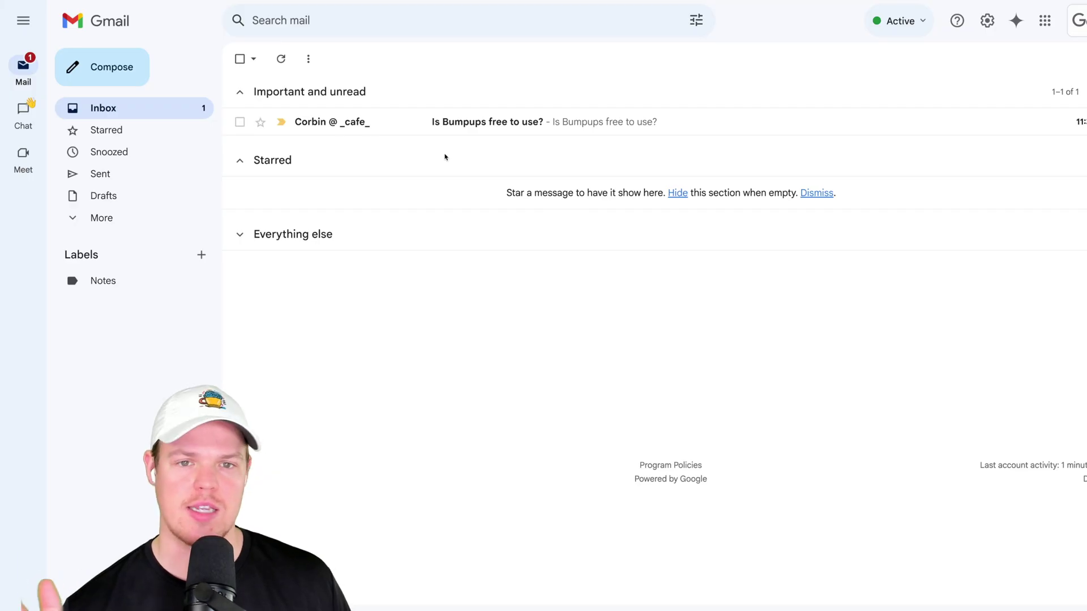
click(464, 136)
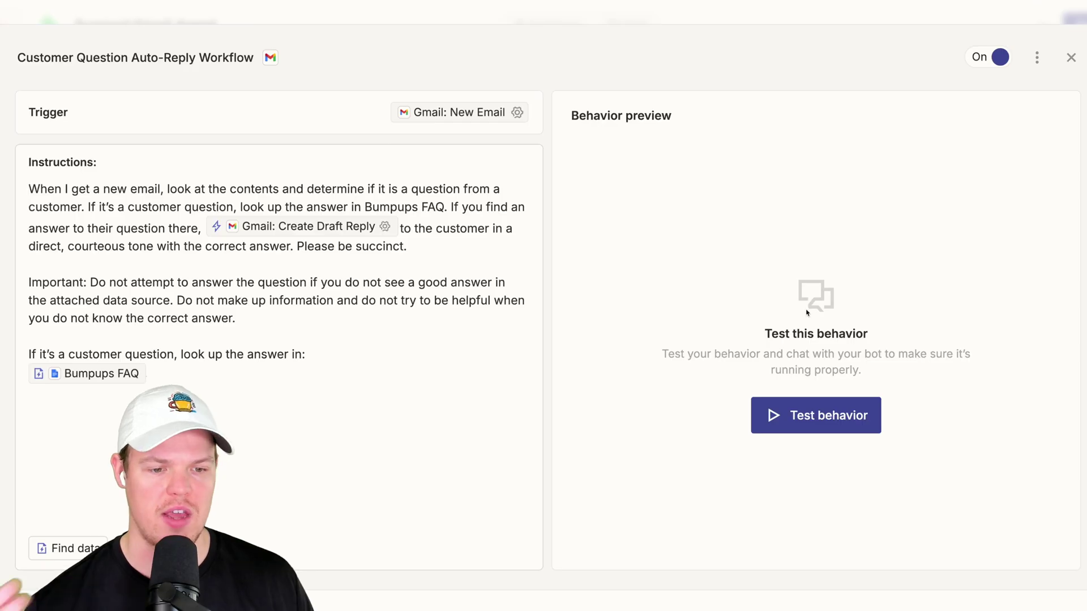
Run Test behavior and review the generated Gmail draft reply preview
click(836, 415)
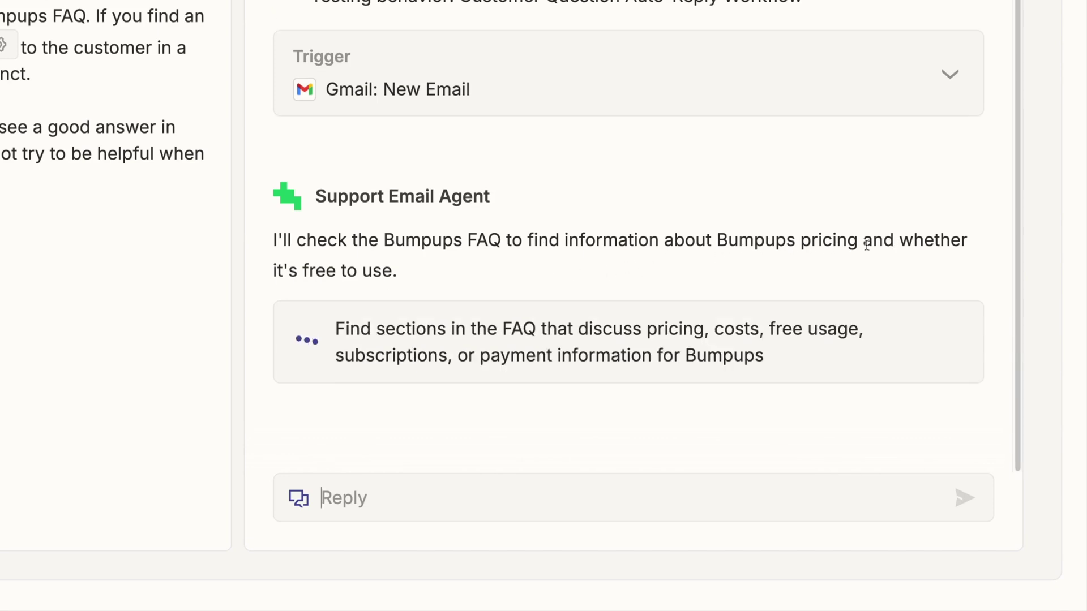
drag(345, 329, 737, 356)
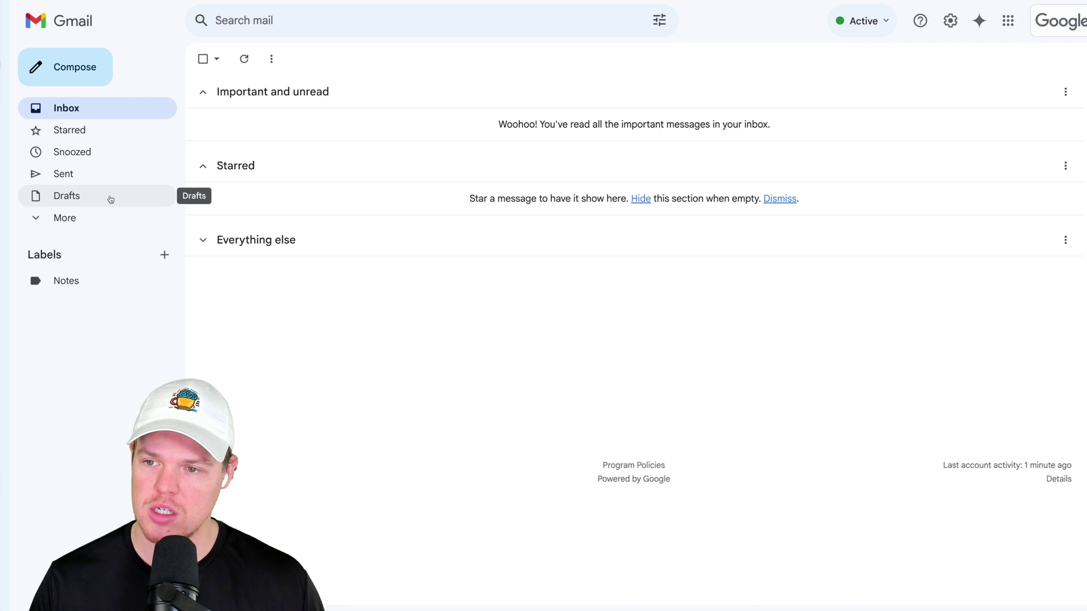
Open the agent's draft reply to 'Is Bumpups free to use?' in Gmail Drafts
click(110, 199)
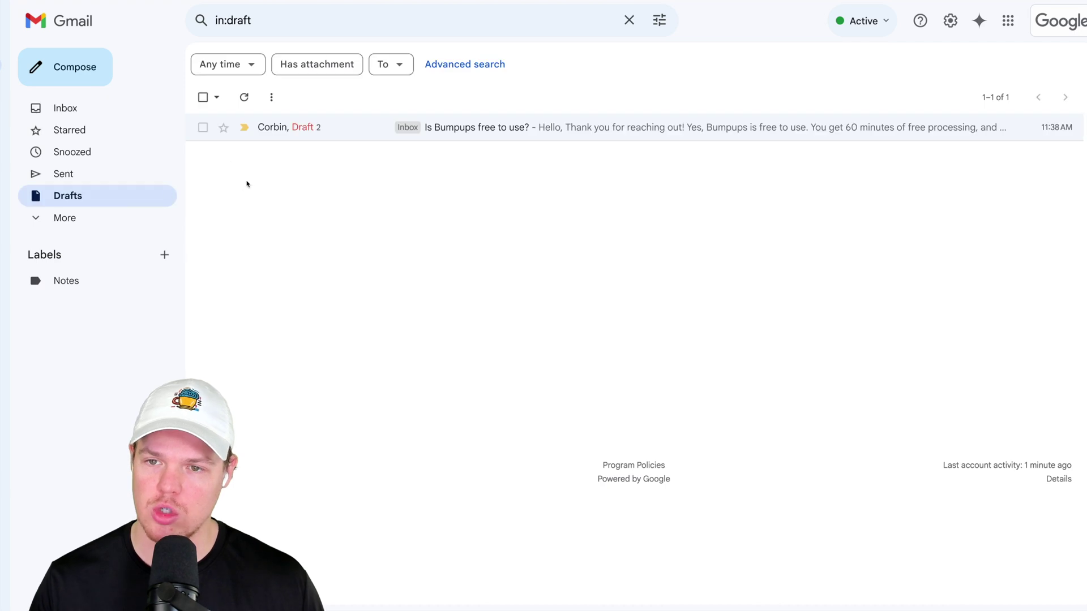
click(358, 133)
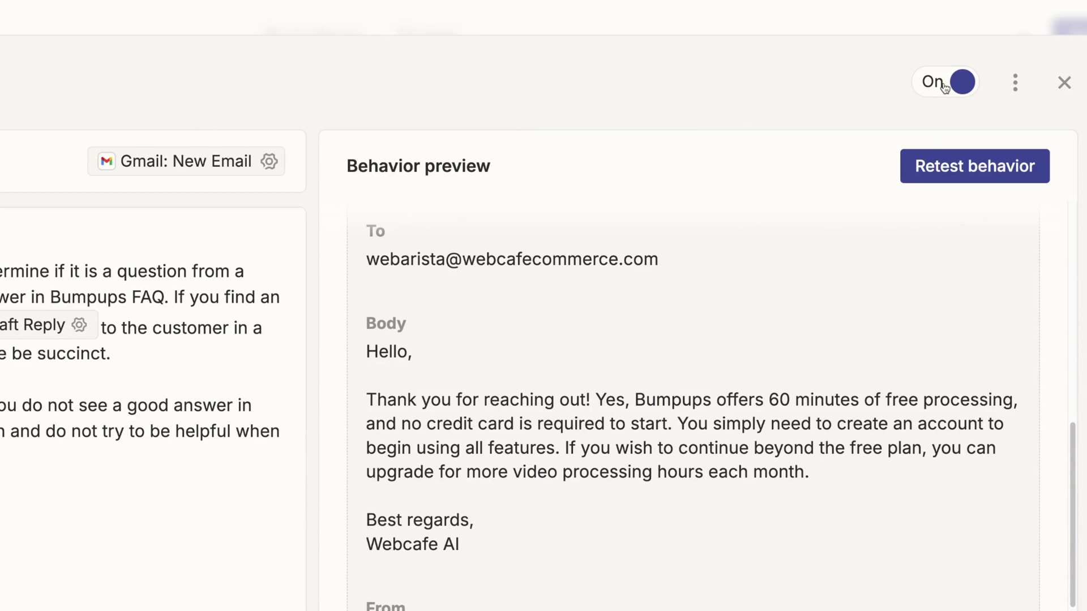
Close the finished support-reply behavior editor
click(970, 85)
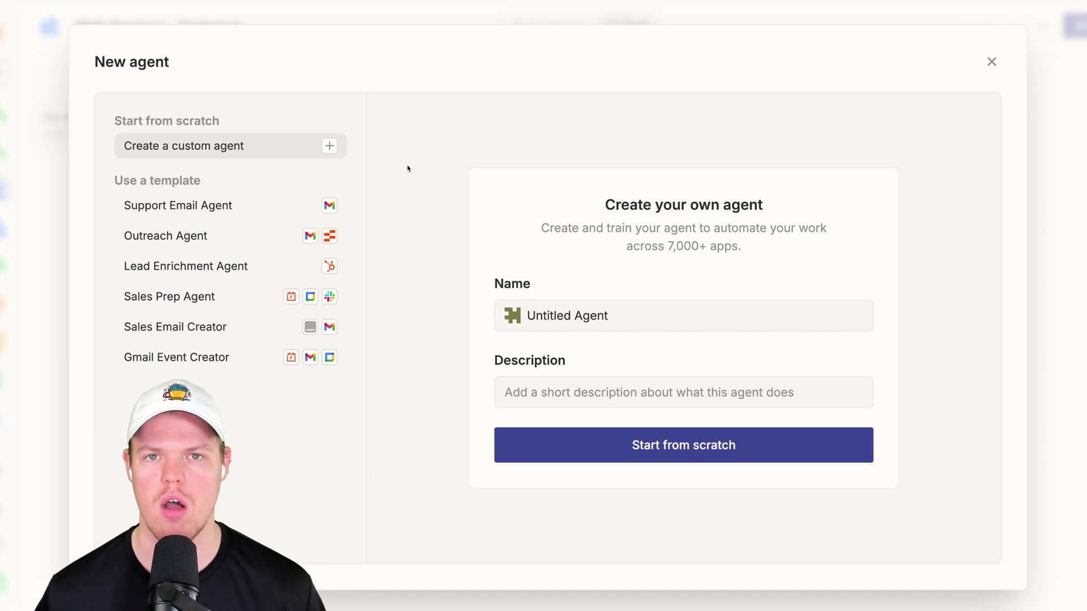
Create a custom agent named 'Stock News' from scratch and start a new behavior for it
drag(610, 316, 538, 315)
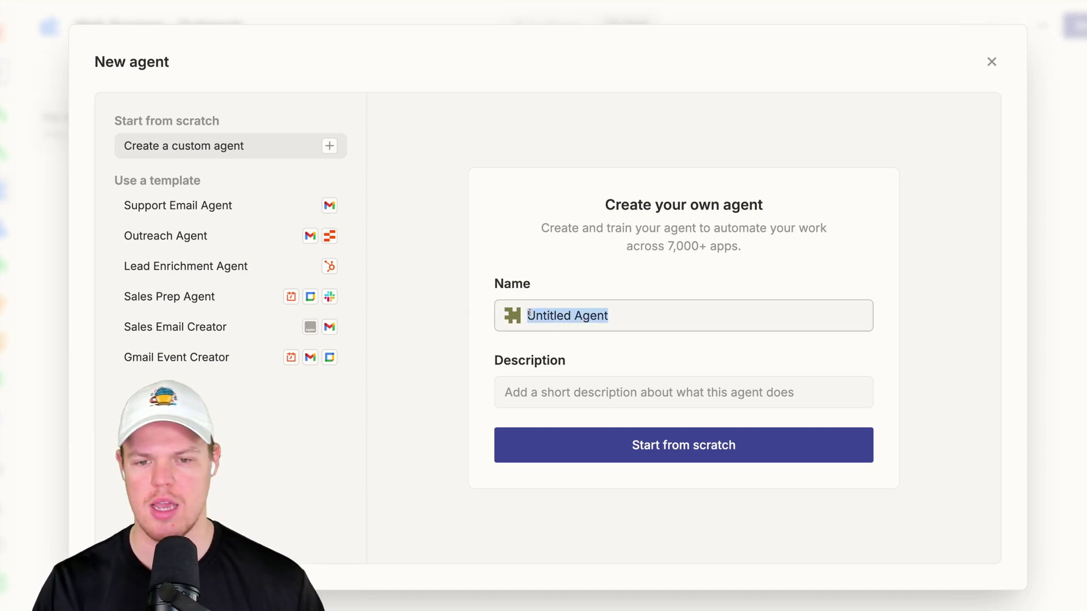
key(BackSpace)
text(Stock News)
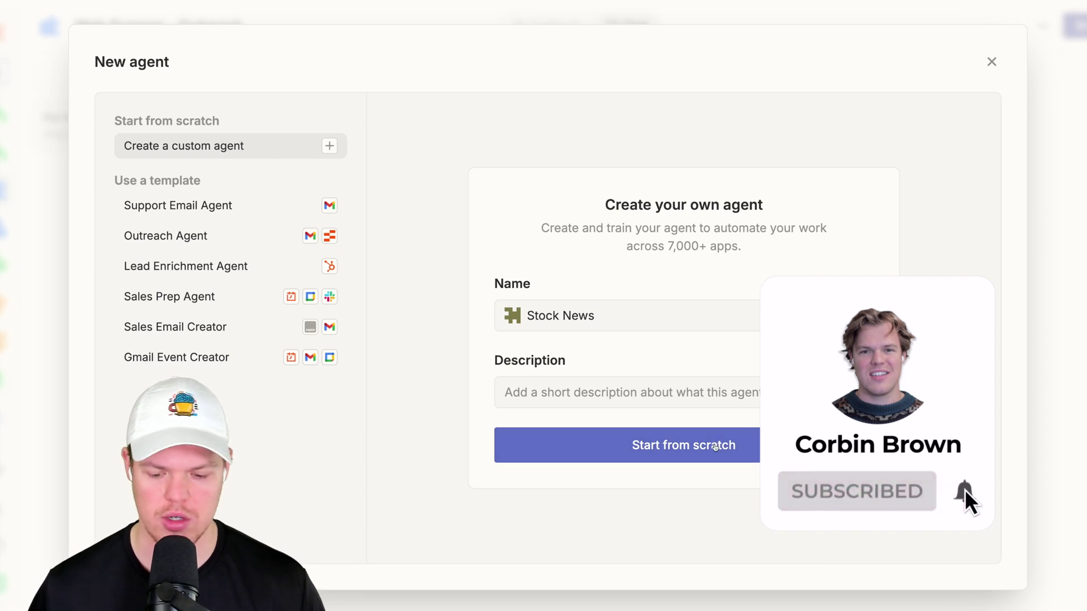
click(716, 447)
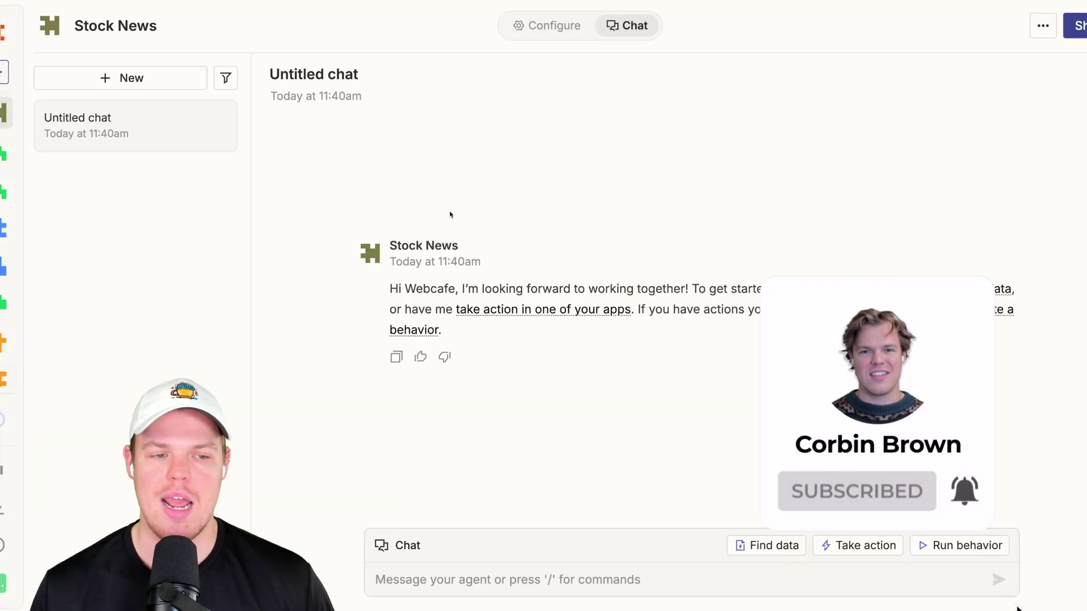
click(536, 31)
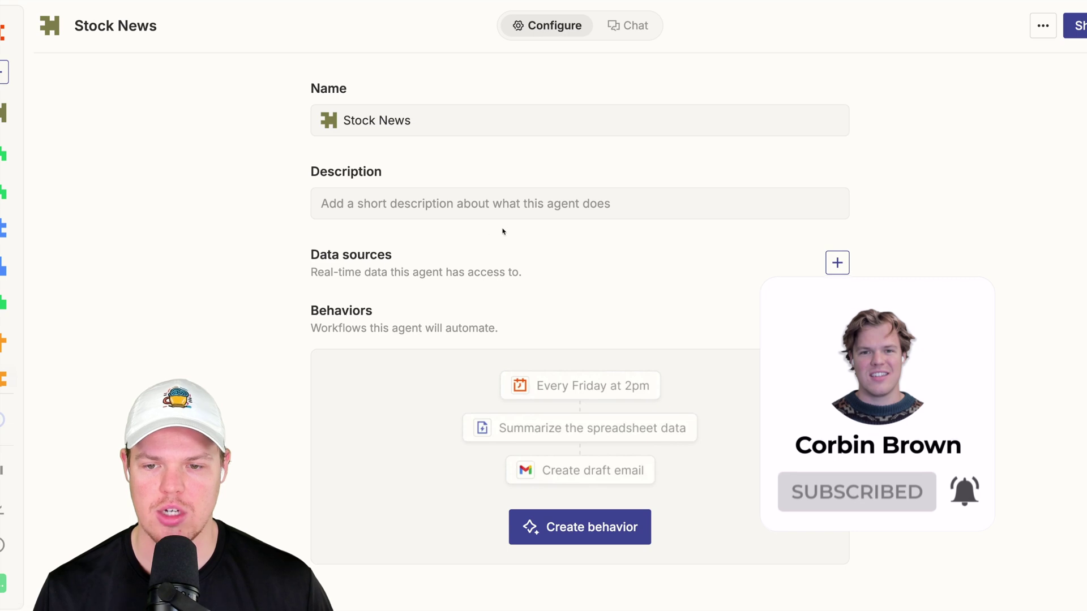
click(605, 532)
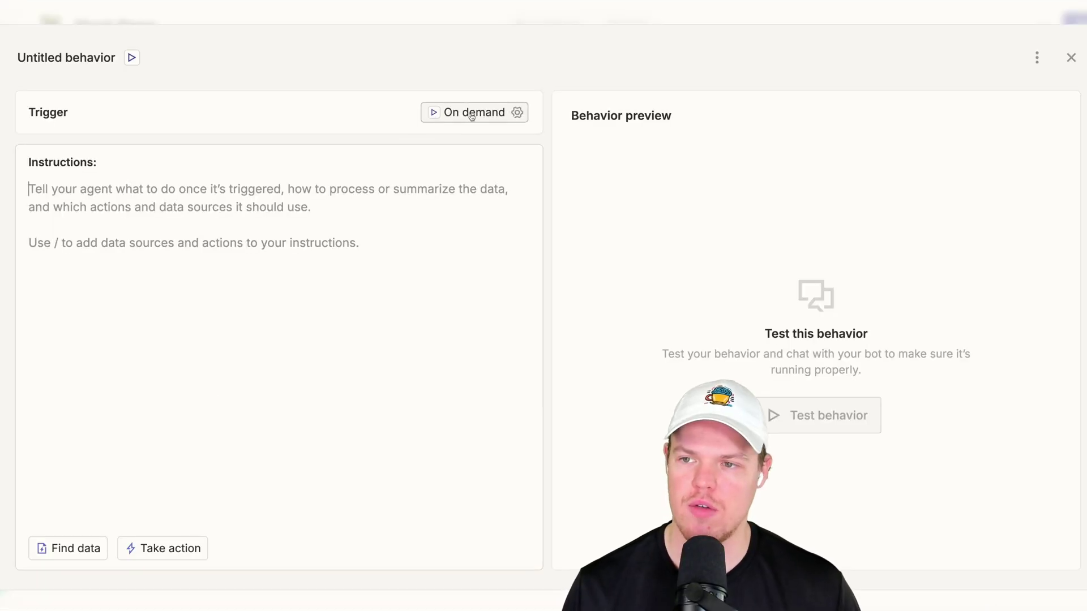
Set the behavior trigger to Schedule by Zapier, every day at 3:00 PM, and save it
click(473, 113)
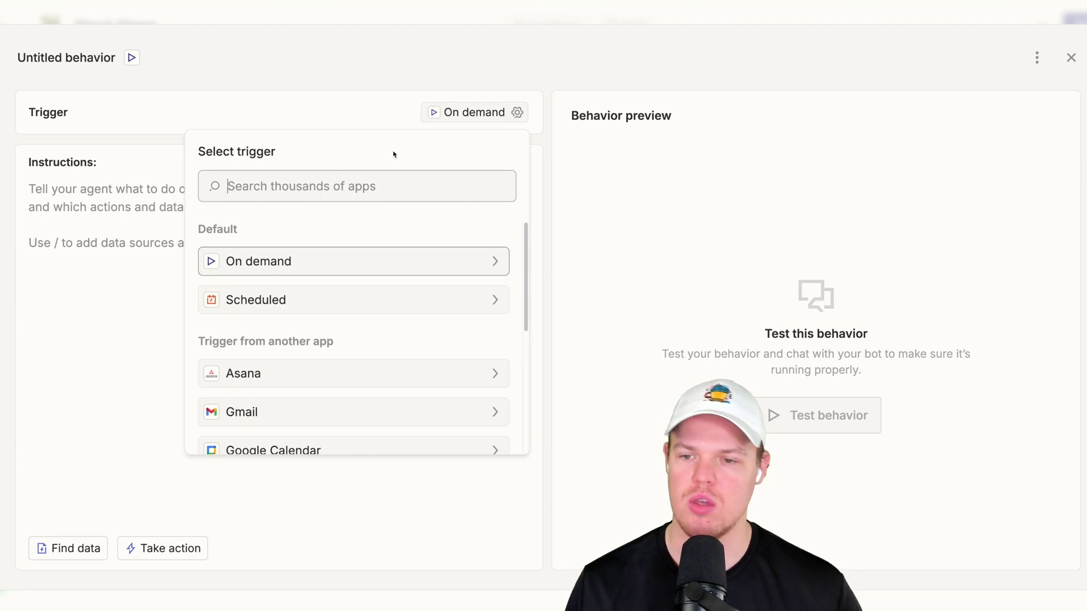
click(383, 301)
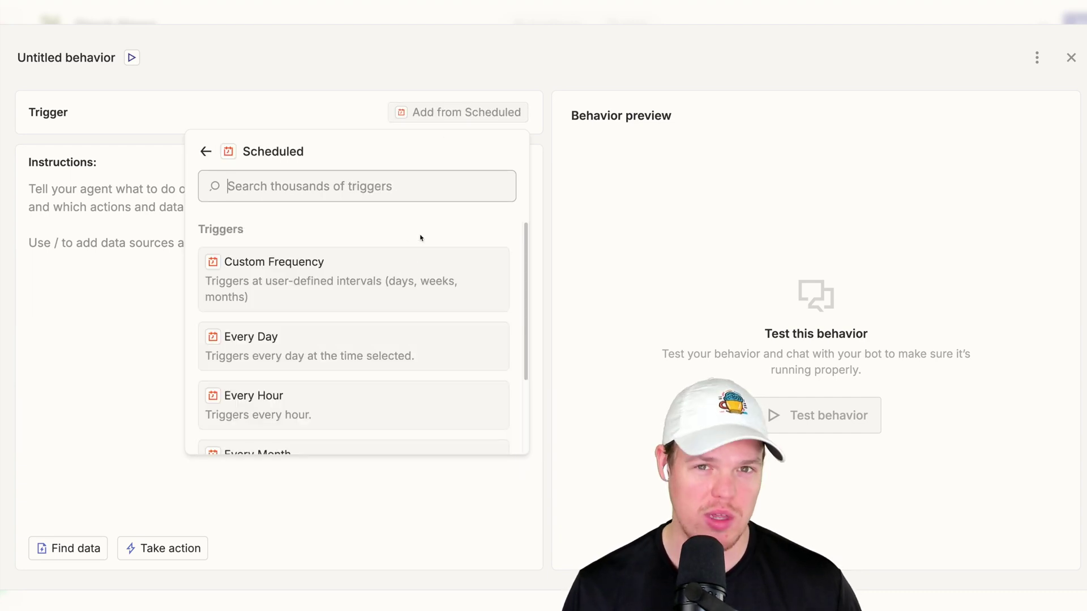
scroll(381, 243, down, 2)
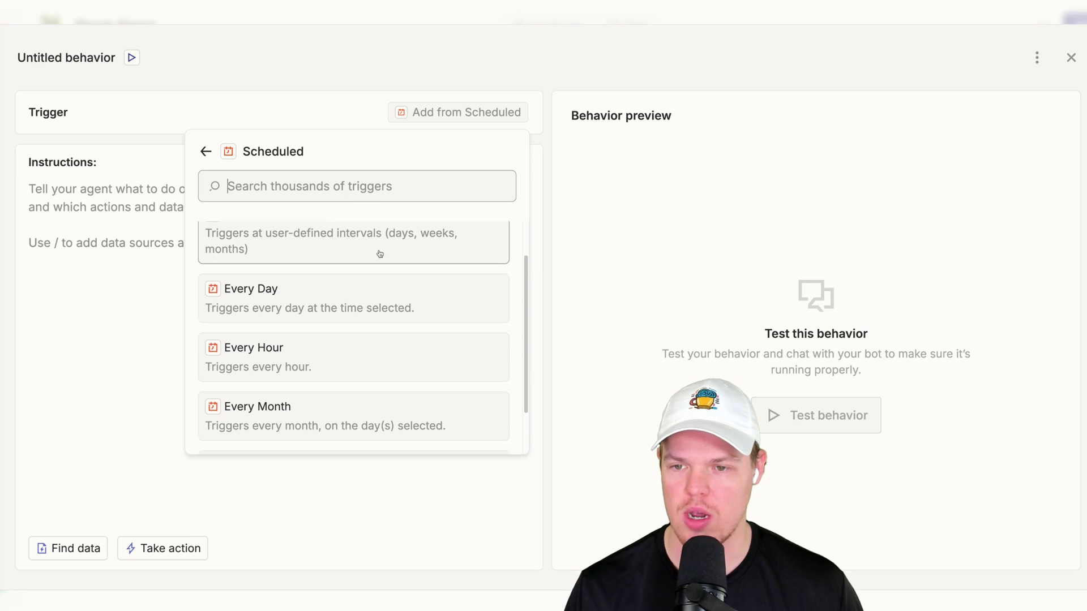
scroll(322, 347, down, 2)
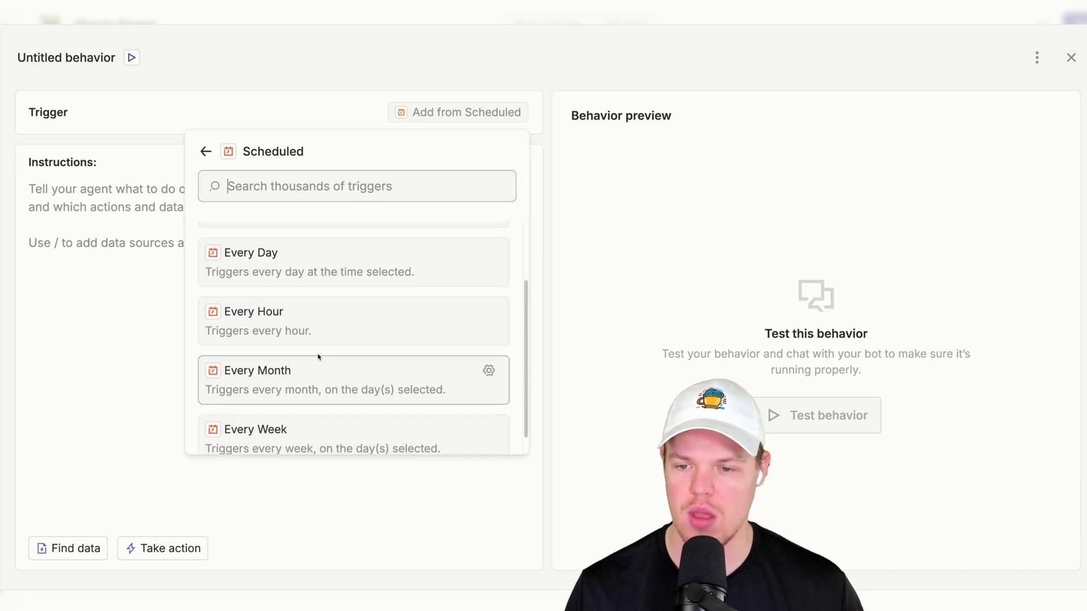
click(335, 272)
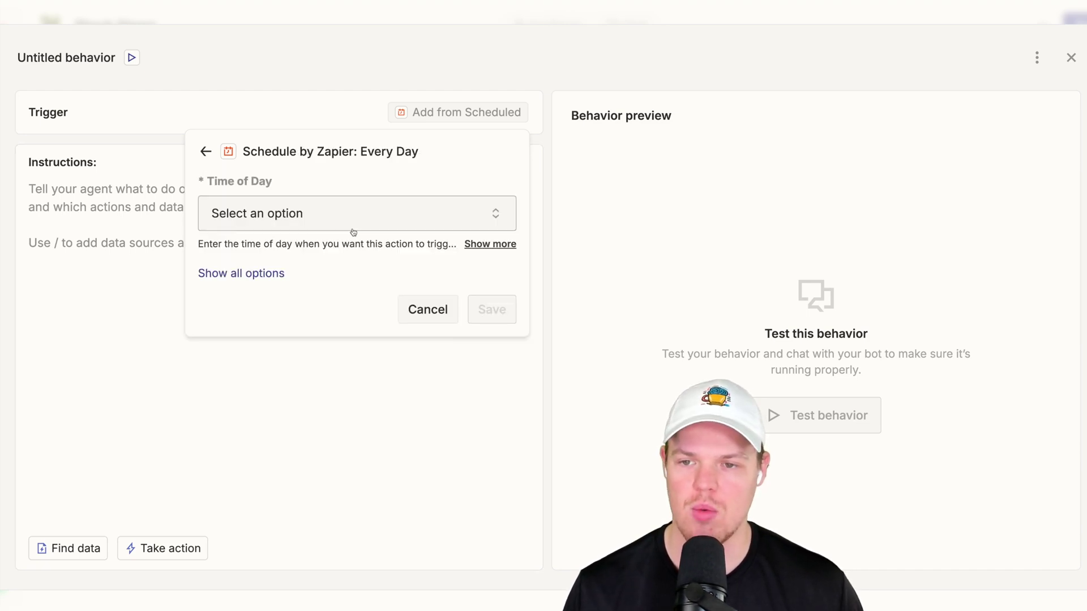
click(338, 228)
scroll(340, 313, down, 6)
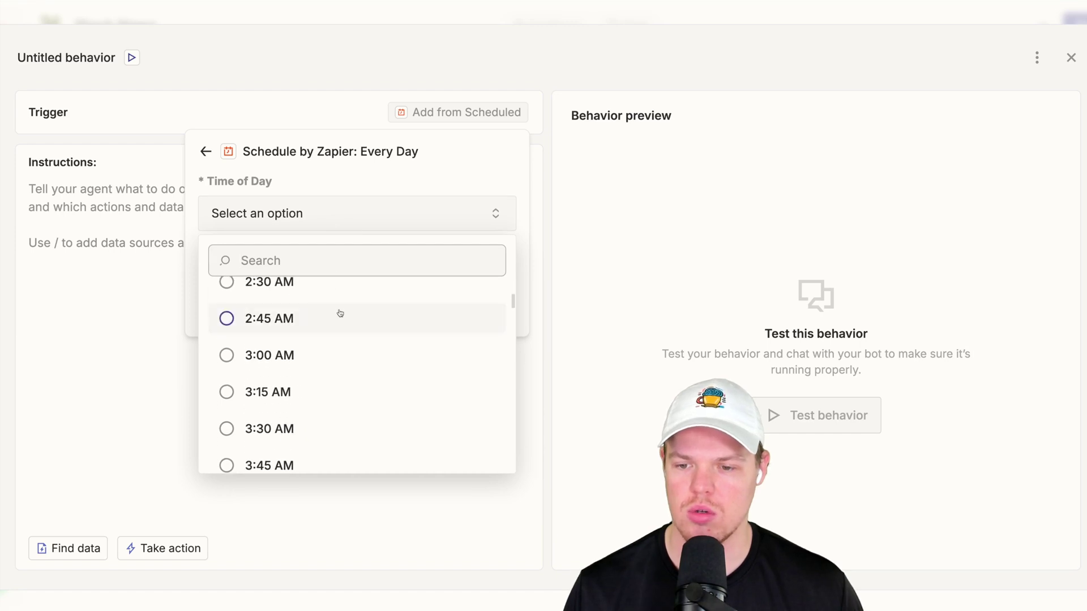
scroll(339, 313, down, 3)
scroll(340, 313, up, 1)
scroll(341, 316, down, 6)
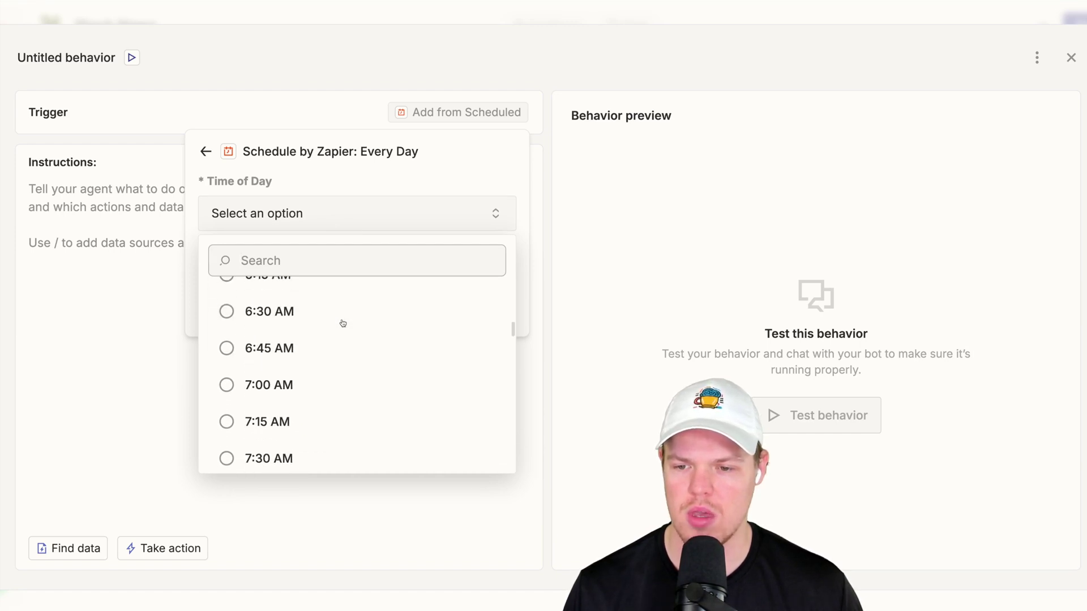
scroll(342, 320, down, 20)
click(342, 318)
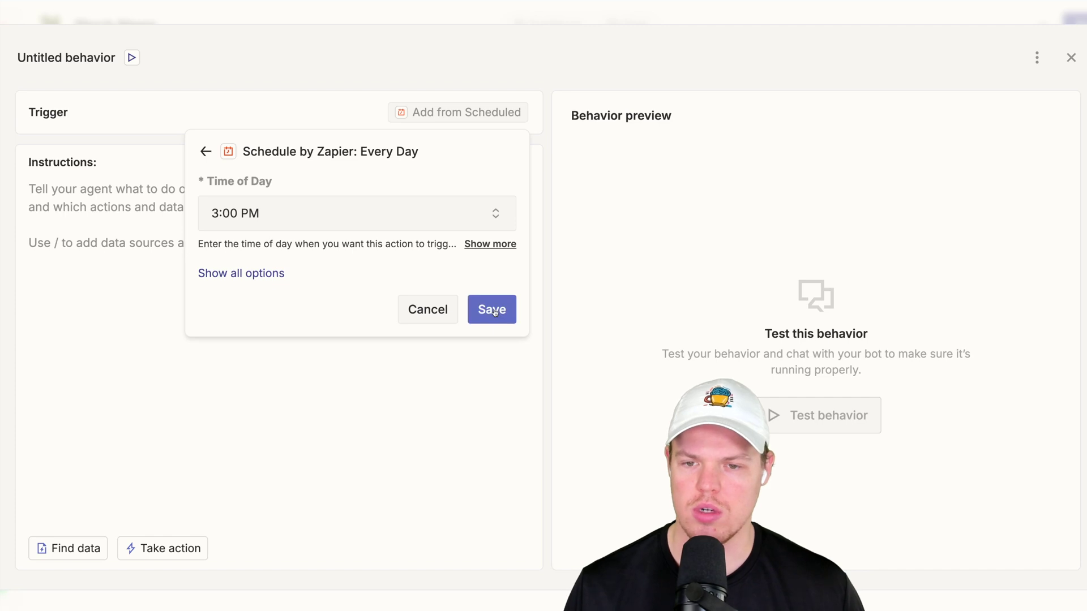
click(495, 313)
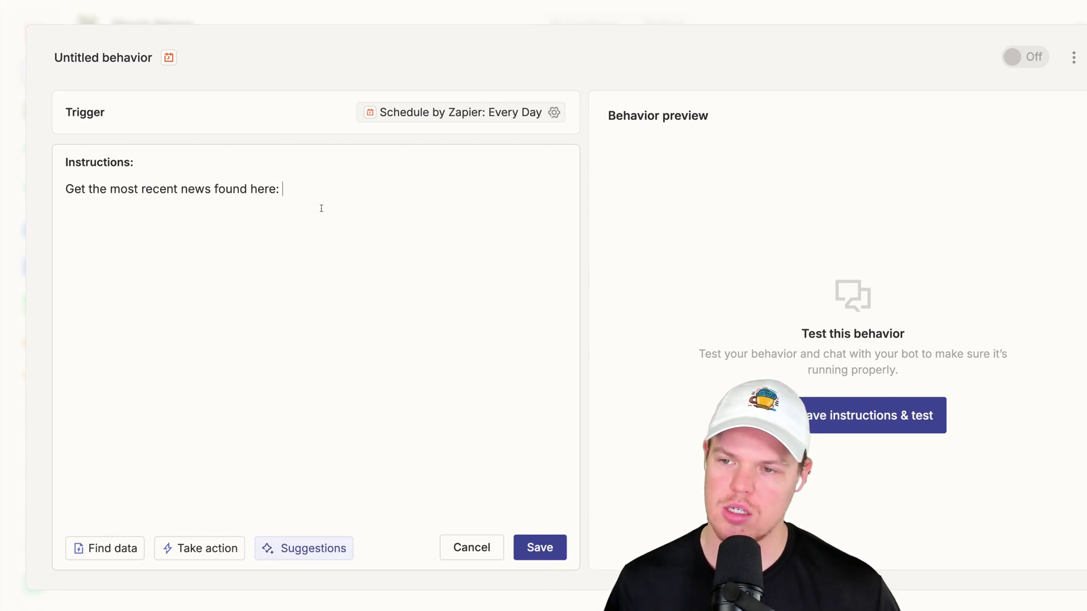
Add an RSS by Zapier Create Item in Feed action with Feed URL set to a specific value
click(218, 548)
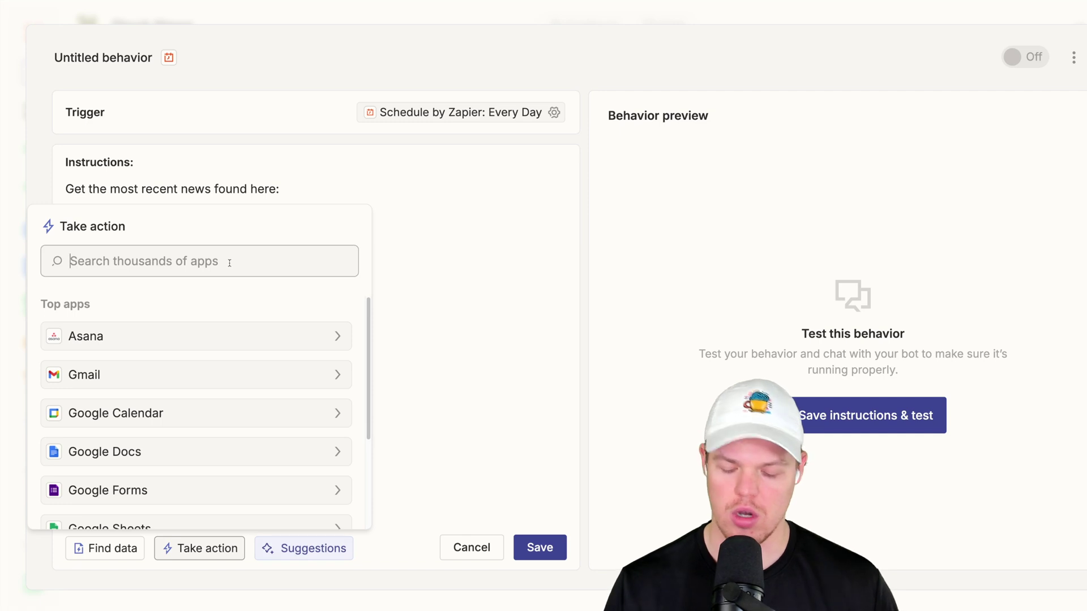
text(rss)
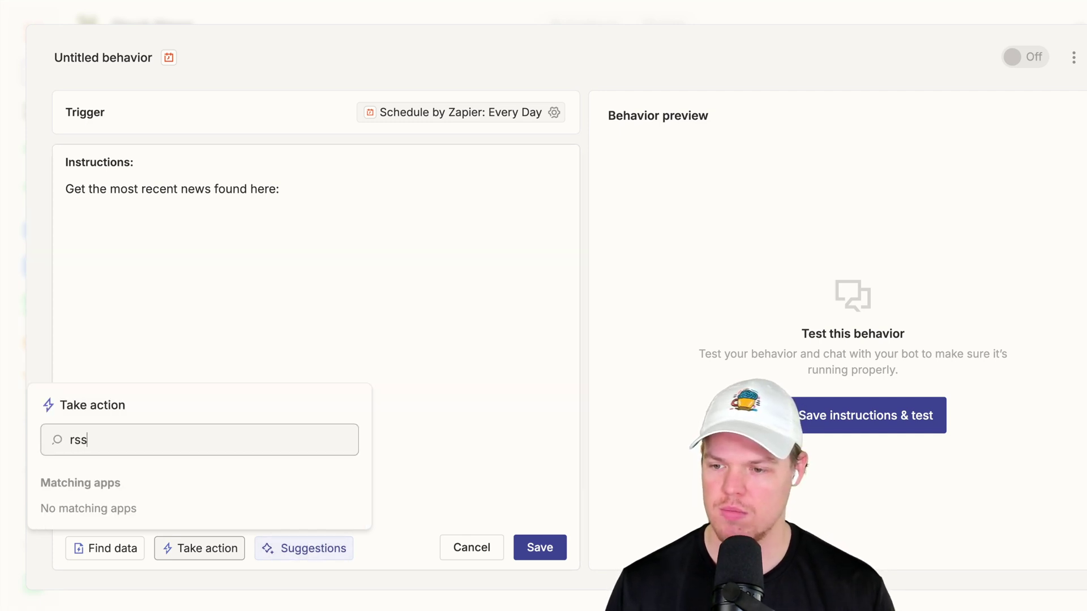
key(Return)
click(198, 417)
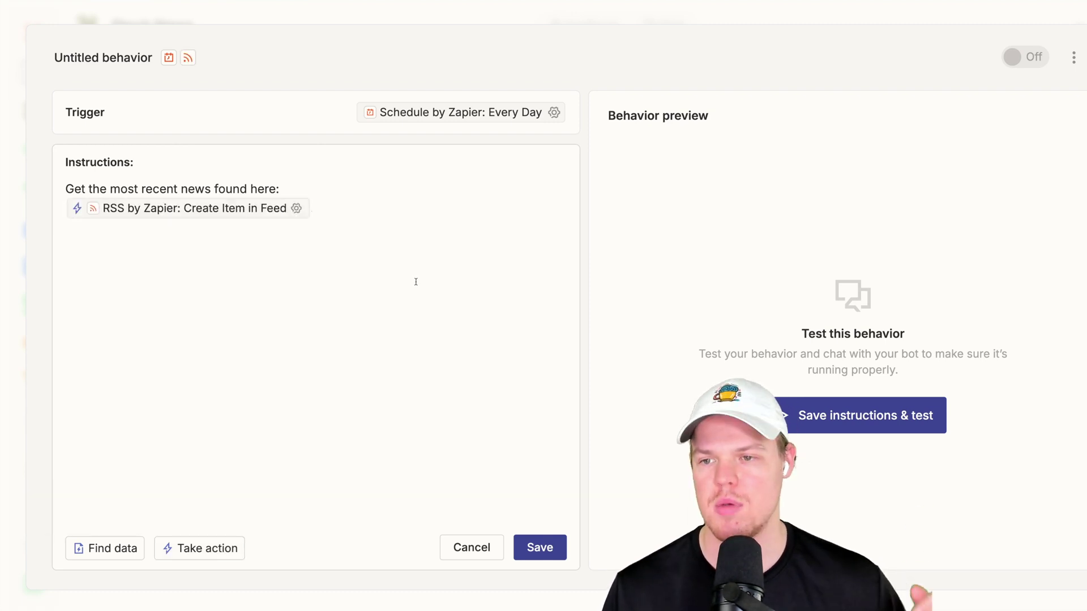
click(220, 208)
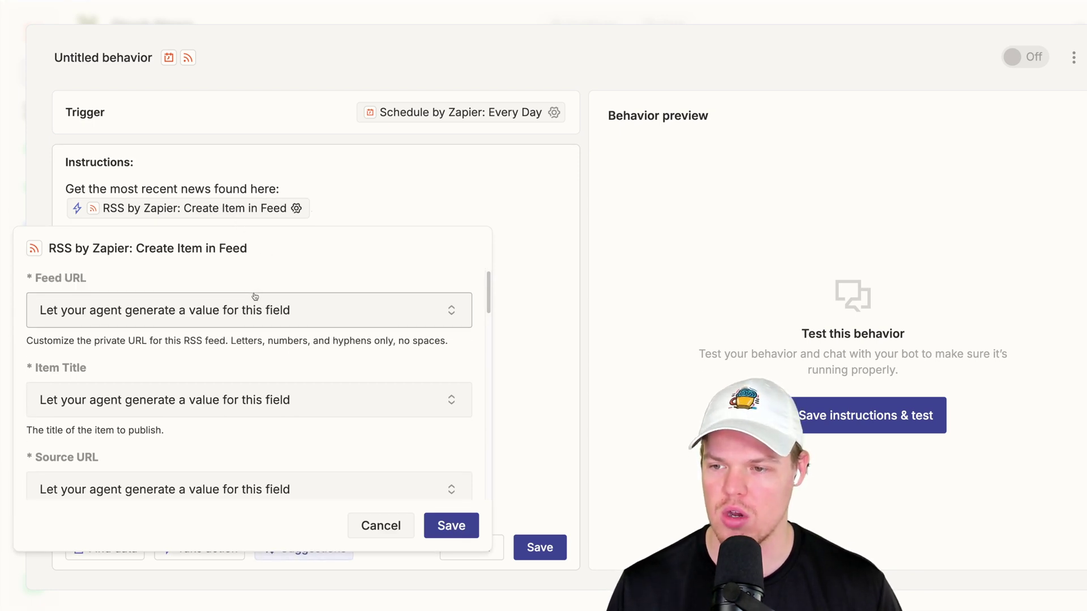
click(251, 313)
click(193, 383)
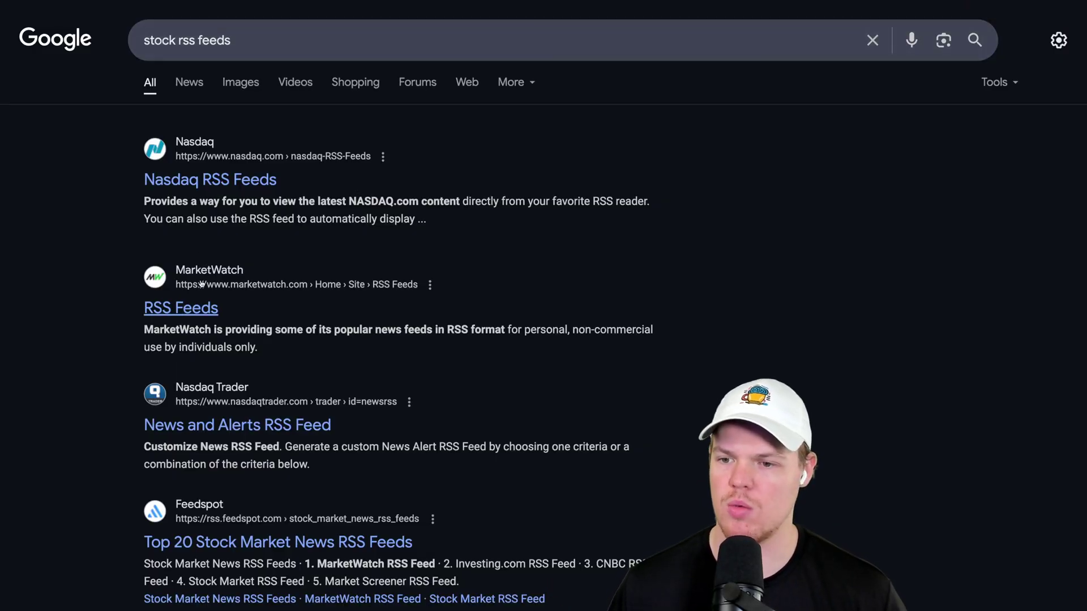
Copy the MarketWatch Top Stories RSS feed address into the Feed URL field
click(198, 309)
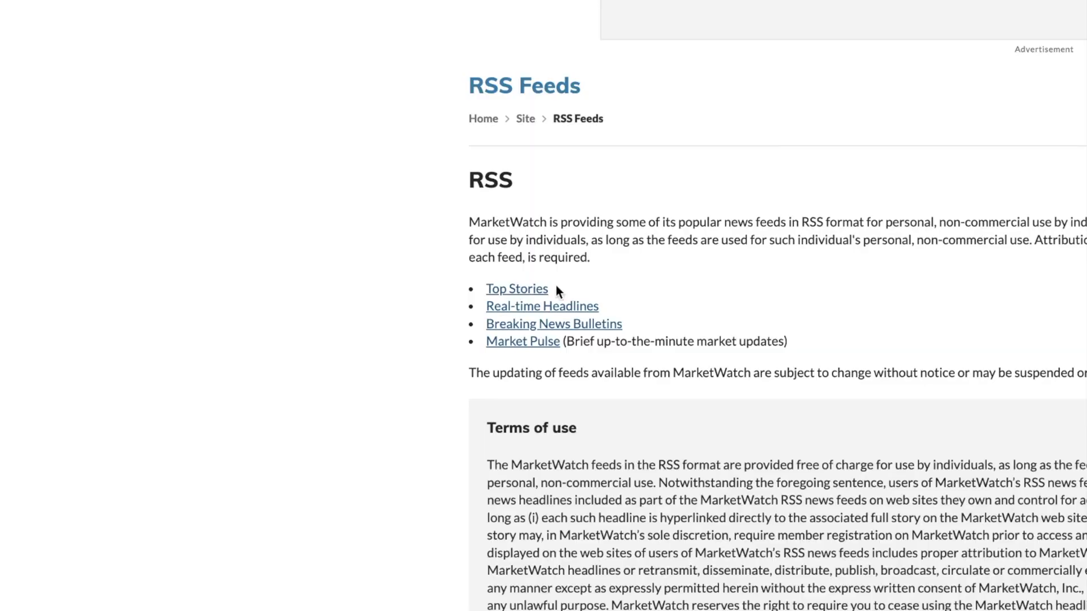
click(543, 290)
click(497, 18)
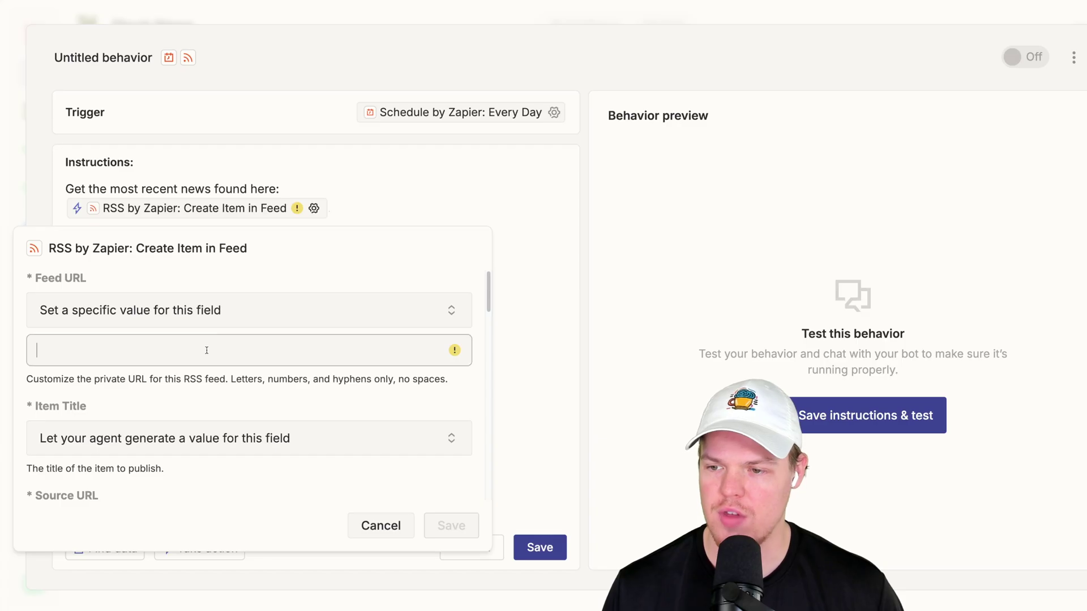
text(https://feeds.content.dowjones.io/public/rss/mw_topstories)
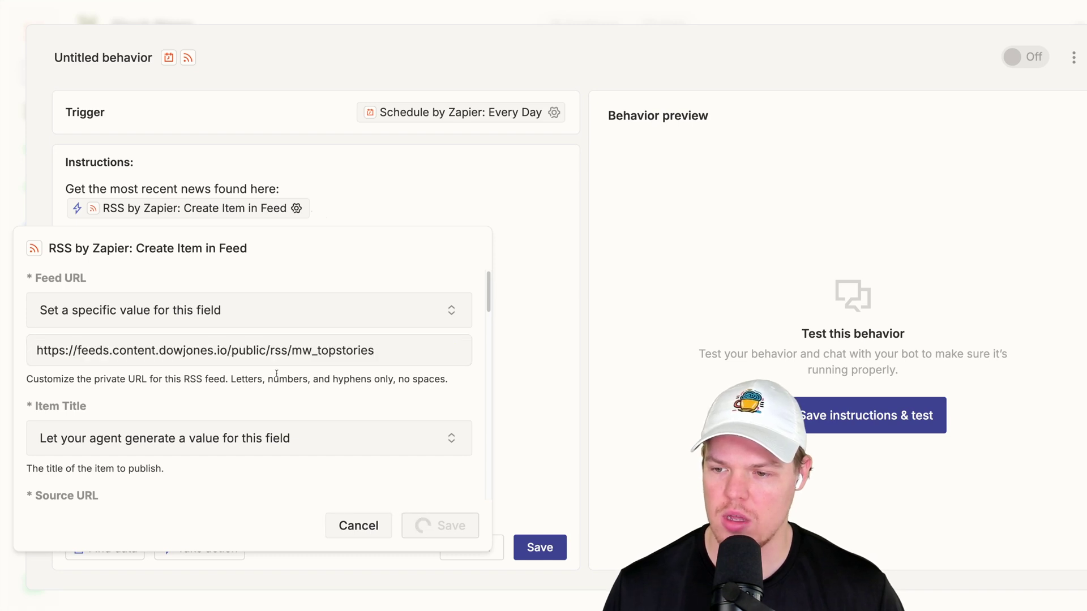
Save the RSS Create Item in Feed action settings
scroll(339, 287, down, 12)
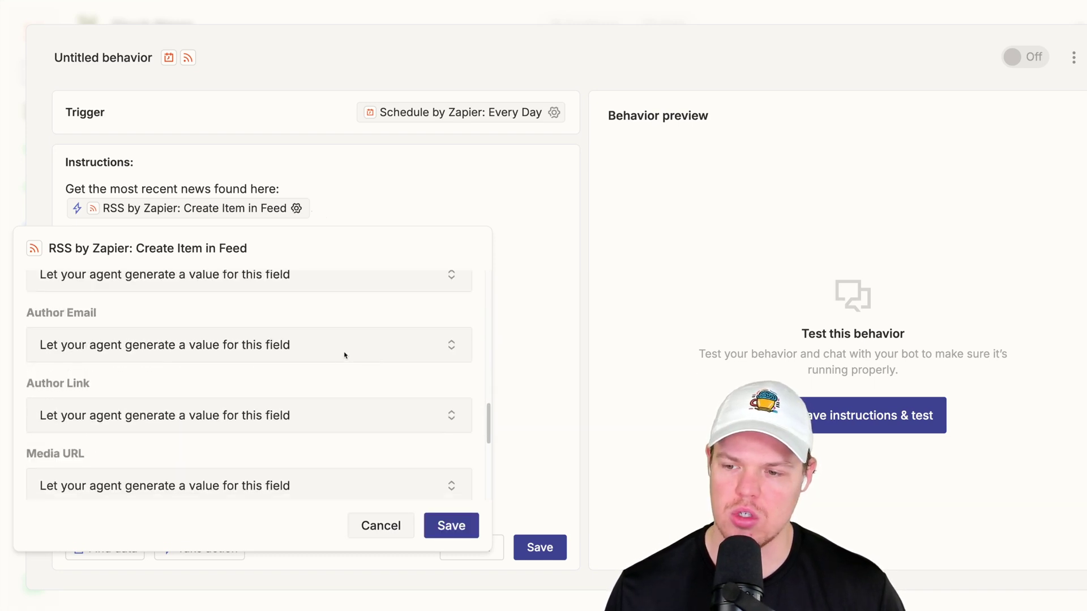
scroll(346, 355, down, 3)
click(453, 525)
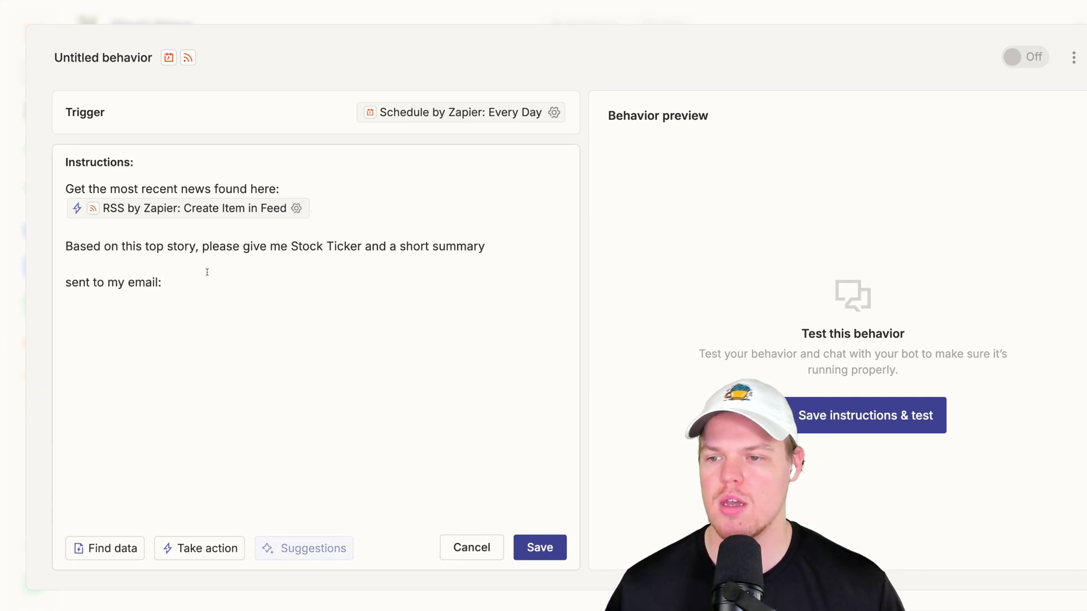
Append ', if no stock is mentioned just give short summary.' to the instruction line
click(495, 247)
text(,)
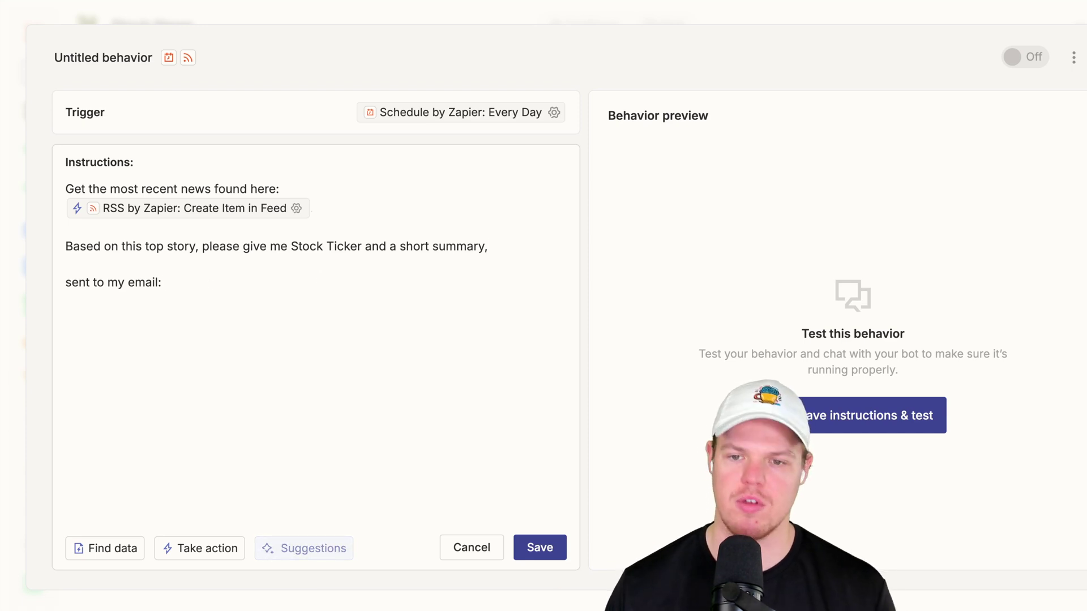
text( if no stock )
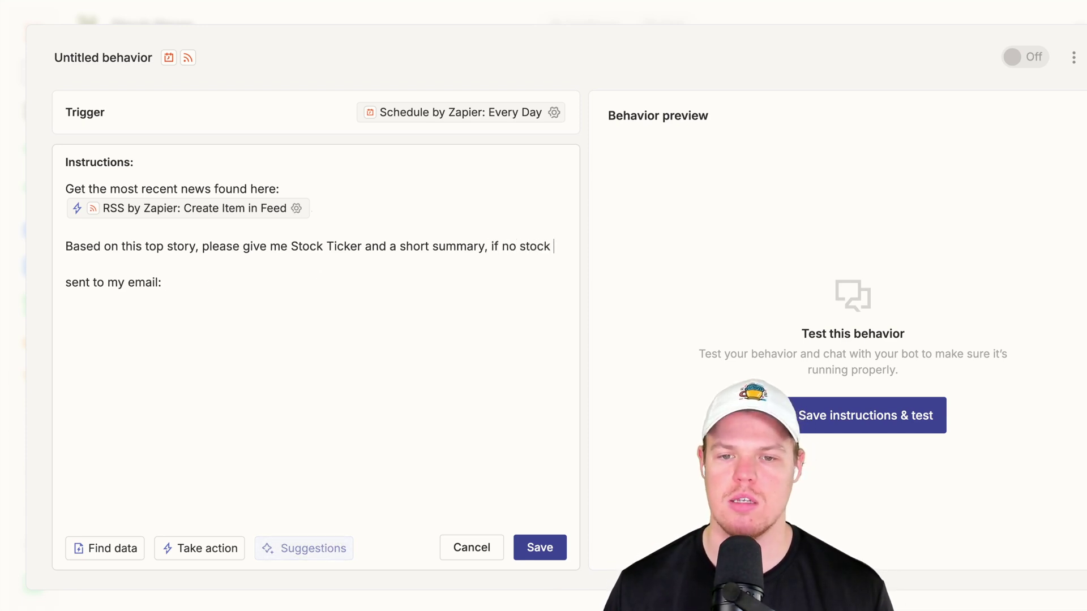
text(is mentui)
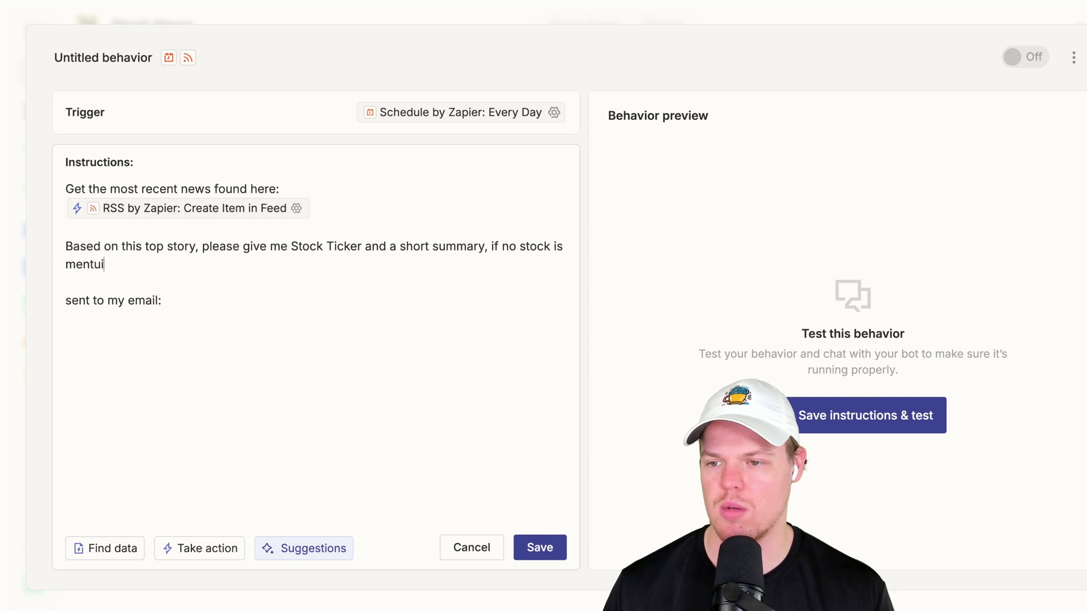
key(BackSpace)
key(BackSpace)
text(ioned just give short)
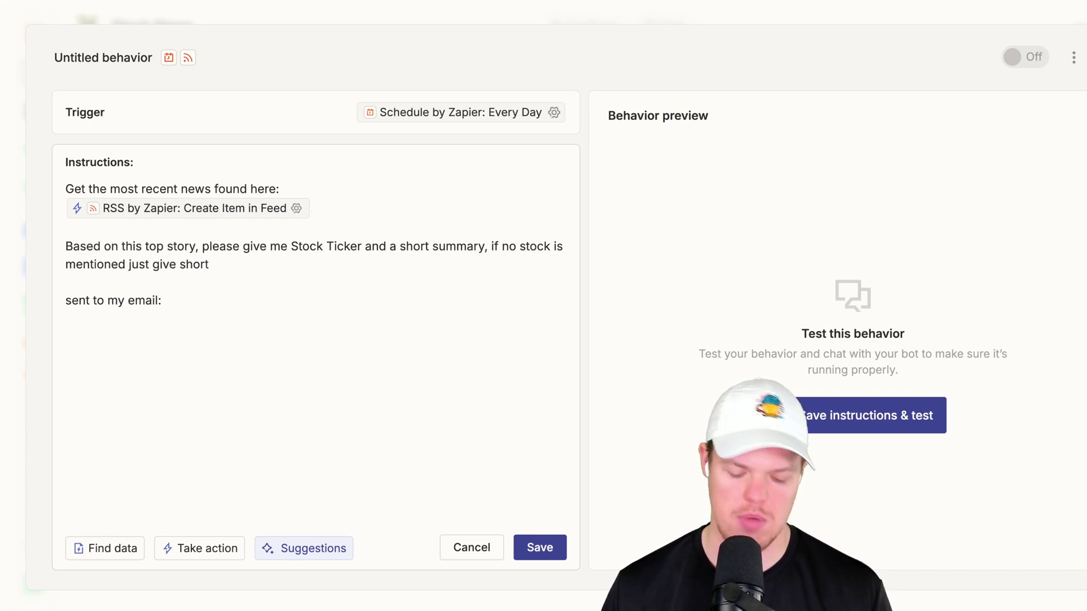
text( summa)
key(BackSpace)
text(.)
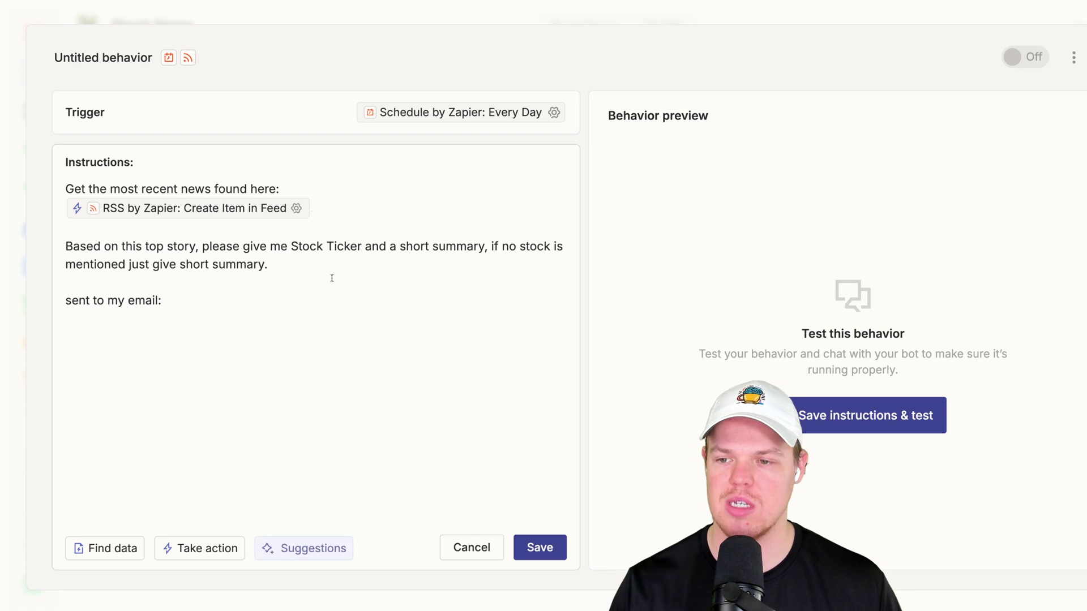
click(199, 548)
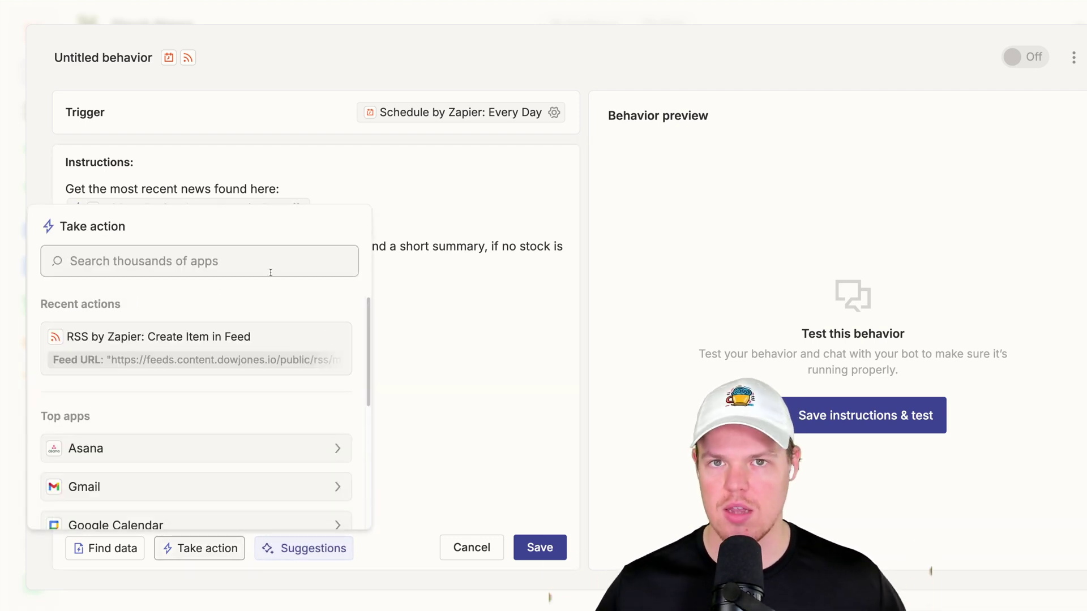
Add a Gmail Send Email action addressed to the user's own email address and save it
text(gmail)
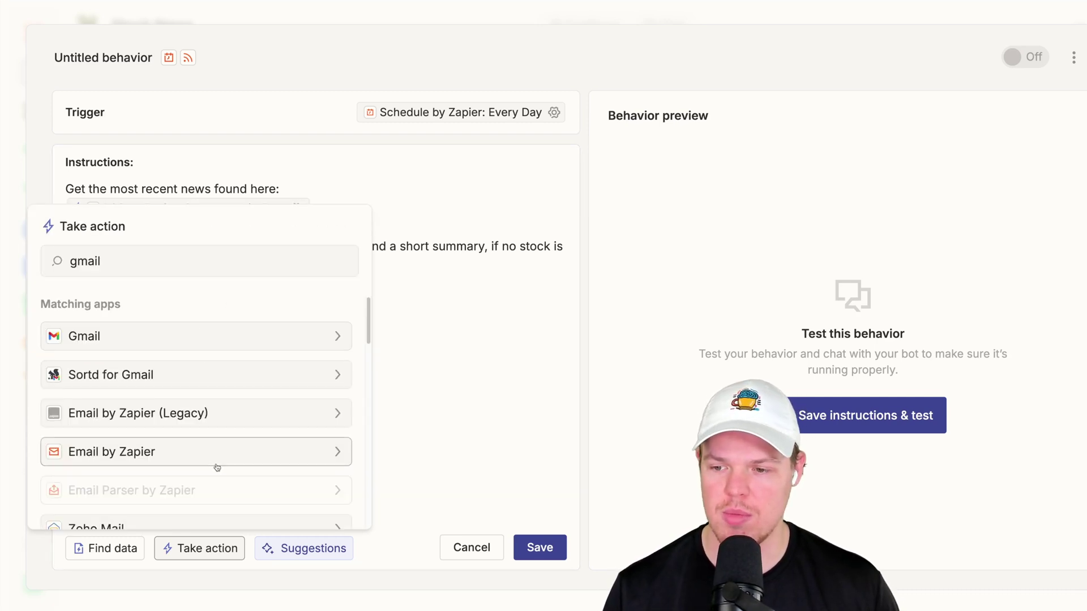
click(223, 336)
click(199, 384)
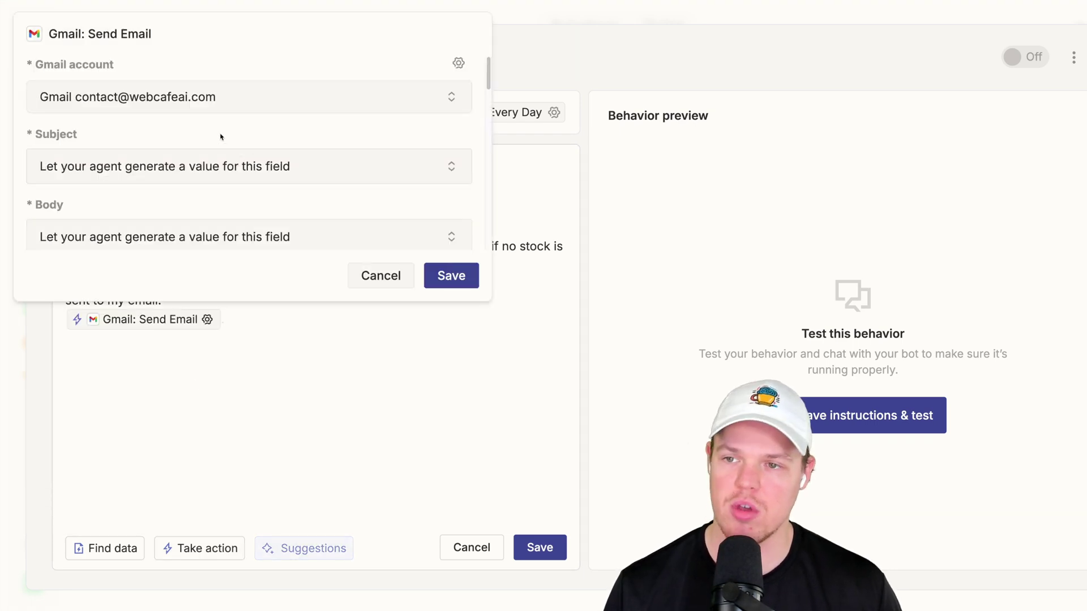
scroll(237, 158, down, 3)
click(241, 160)
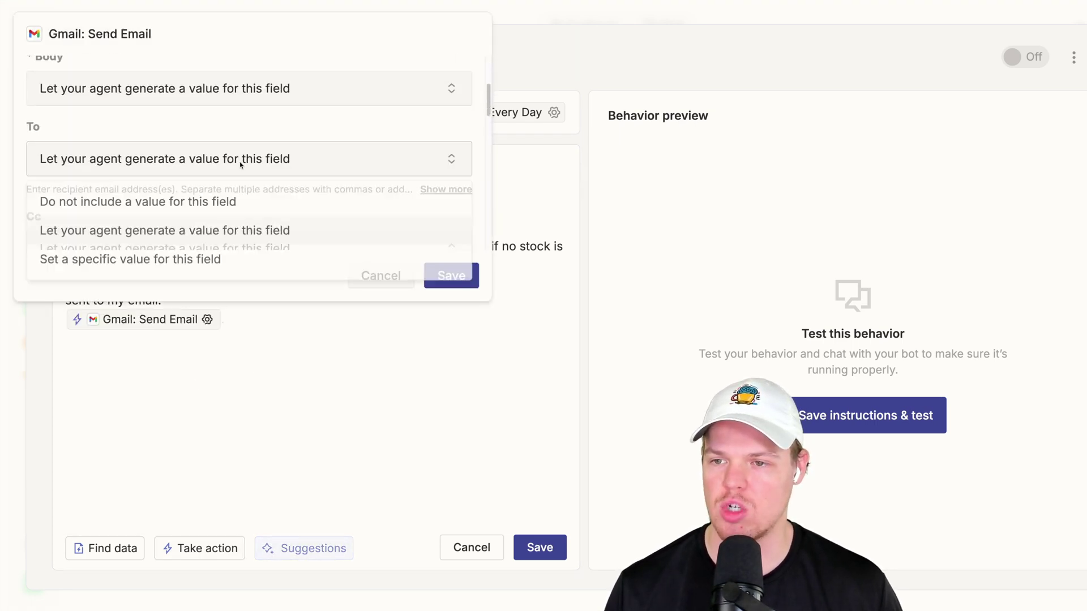
click(206, 259)
click(210, 201)
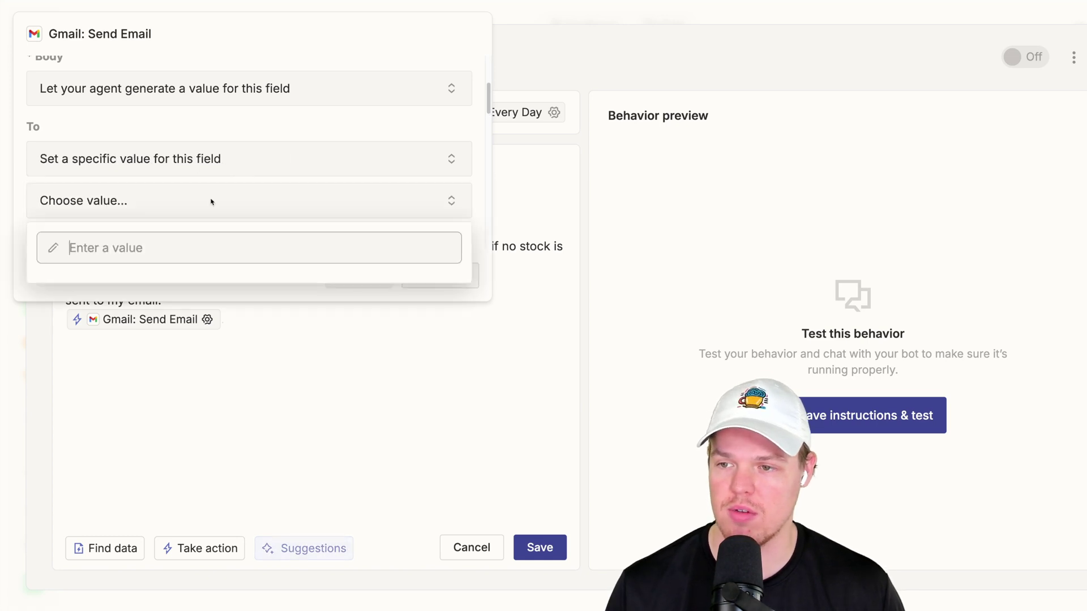
key(ctrl+v)
key(Return)
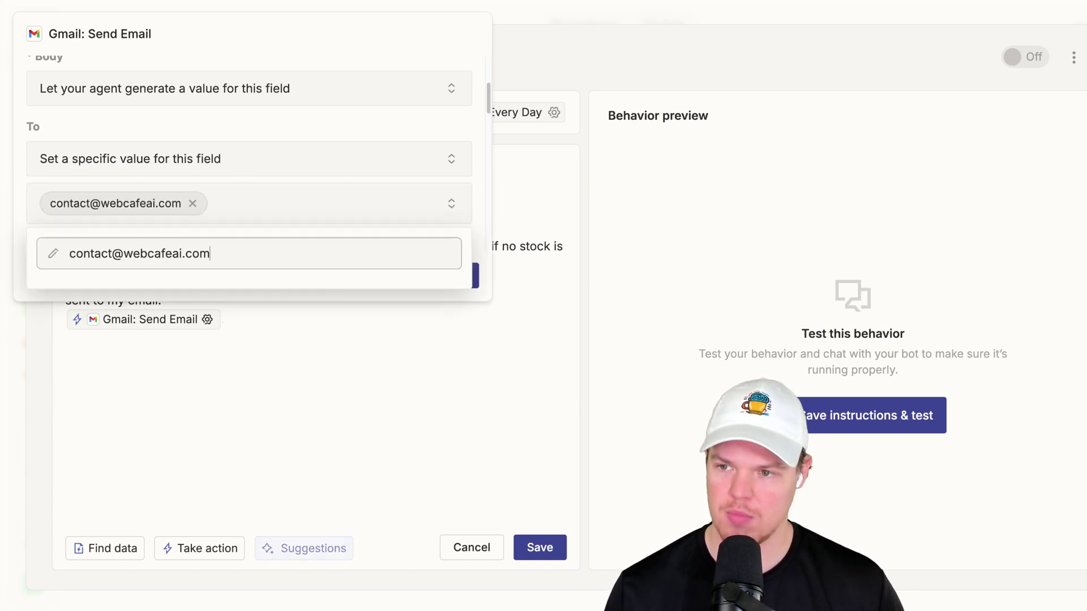
click(247, 140)
scroll(258, 147, up, 5)
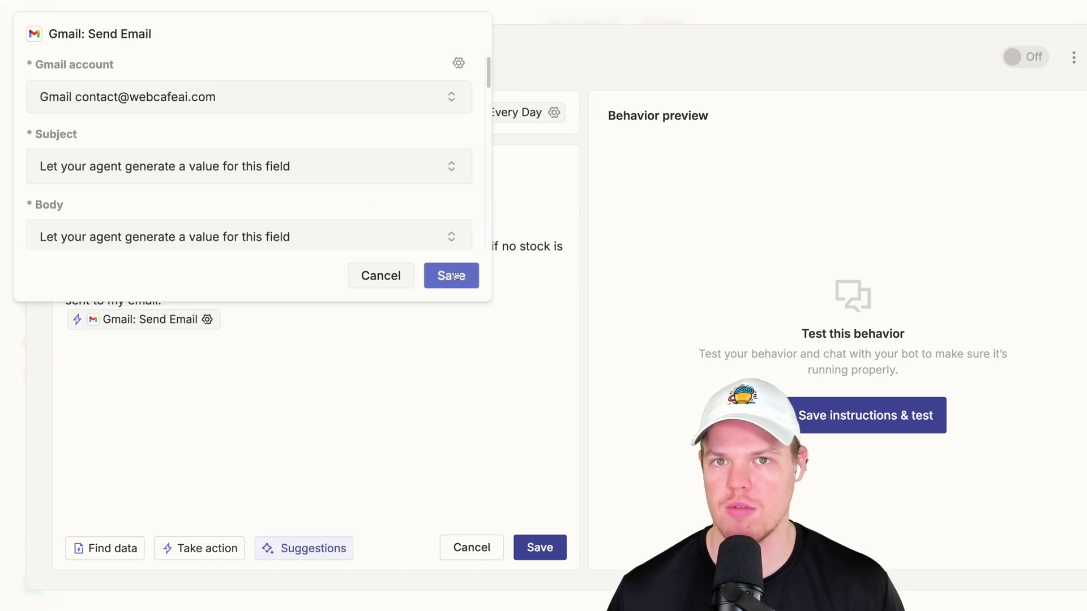
click(456, 277)
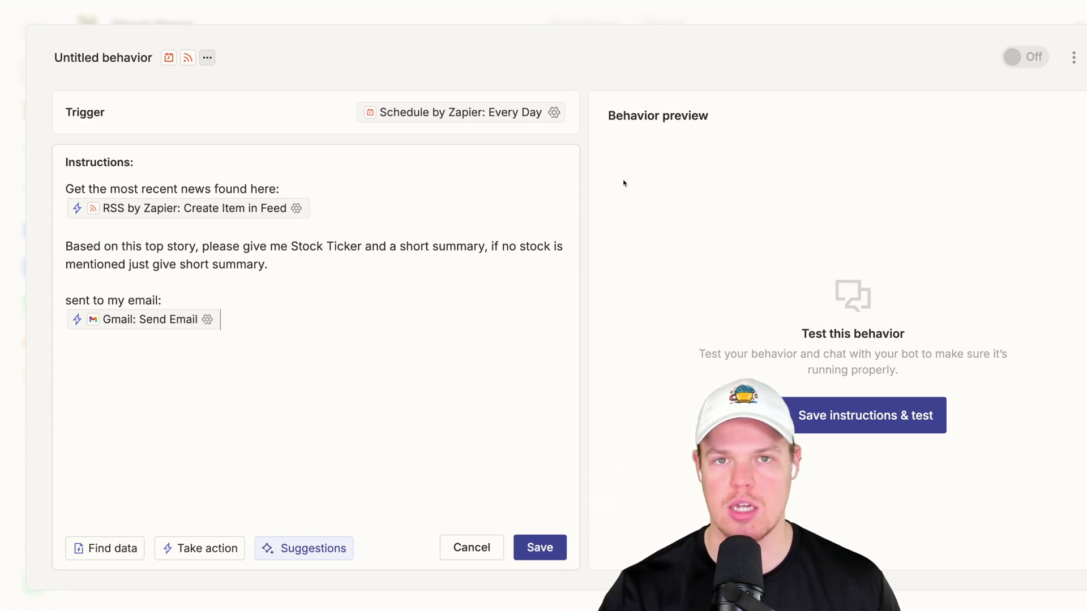
Save the instructions, run a test, and approve the previewed RSS feed-fetching step
click(837, 417)
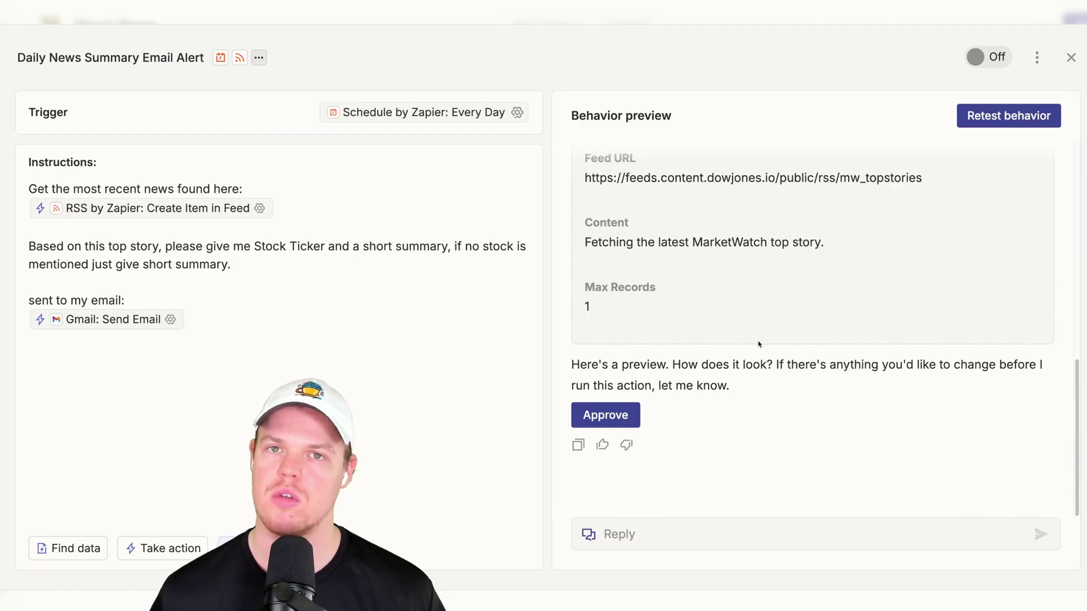
scroll(759, 344, up, 2)
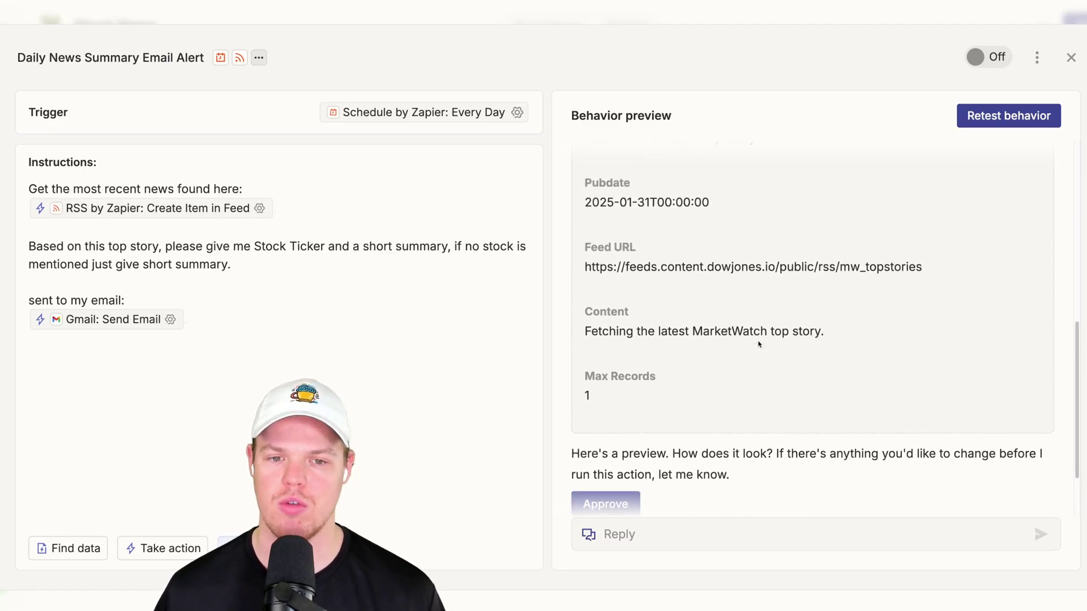
scroll(759, 344, down, 1)
scroll(759, 344, down, 1)
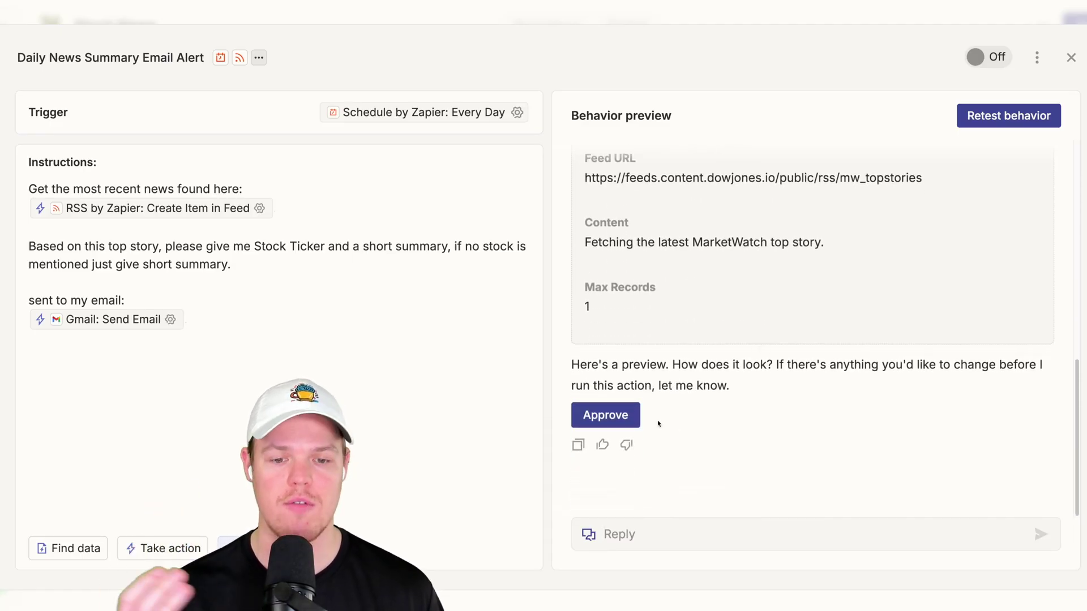
click(611, 414)
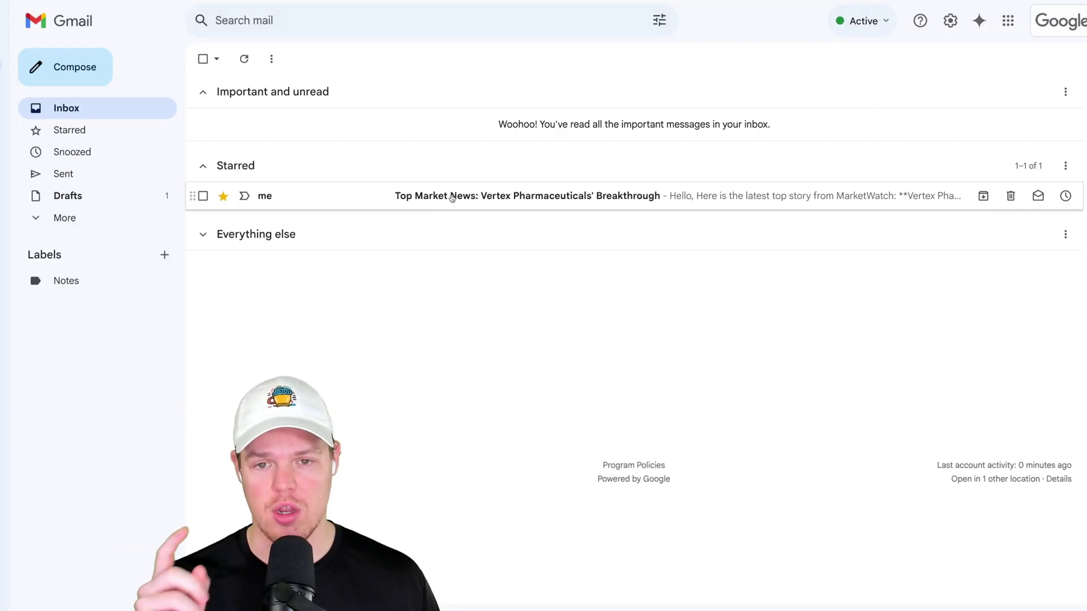
Open the 'Top Market News: Vertex Pharmaceuticals' Breakthrough' email to read its summary
click(559, 197)
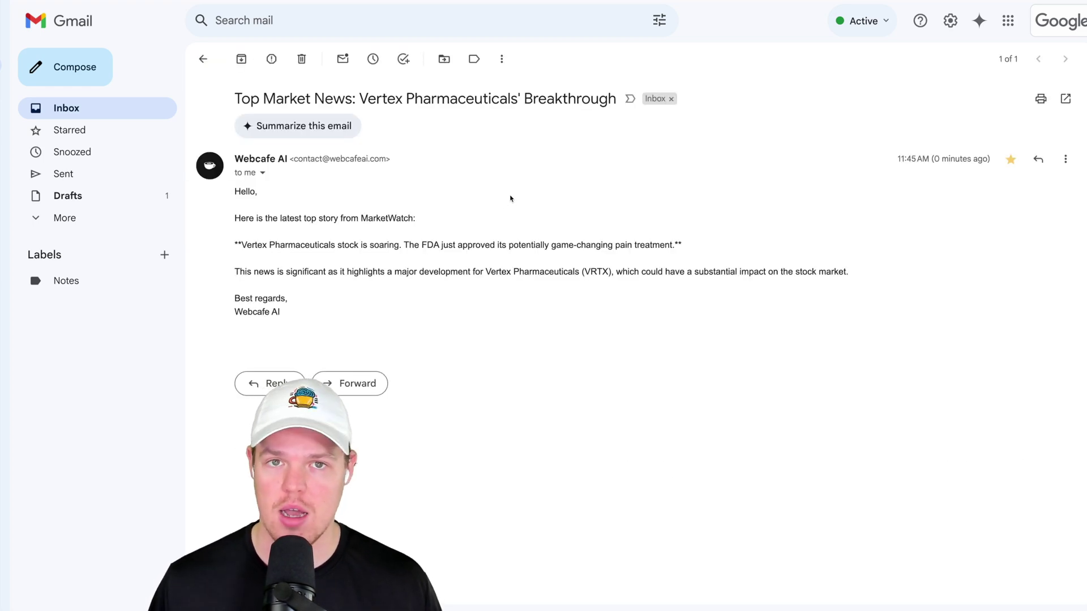